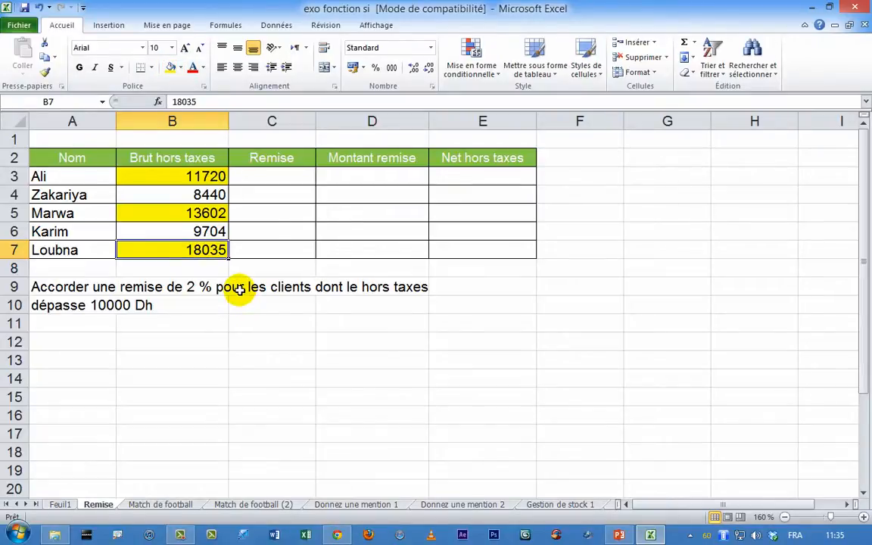
drag(275, 174, 259, 251)
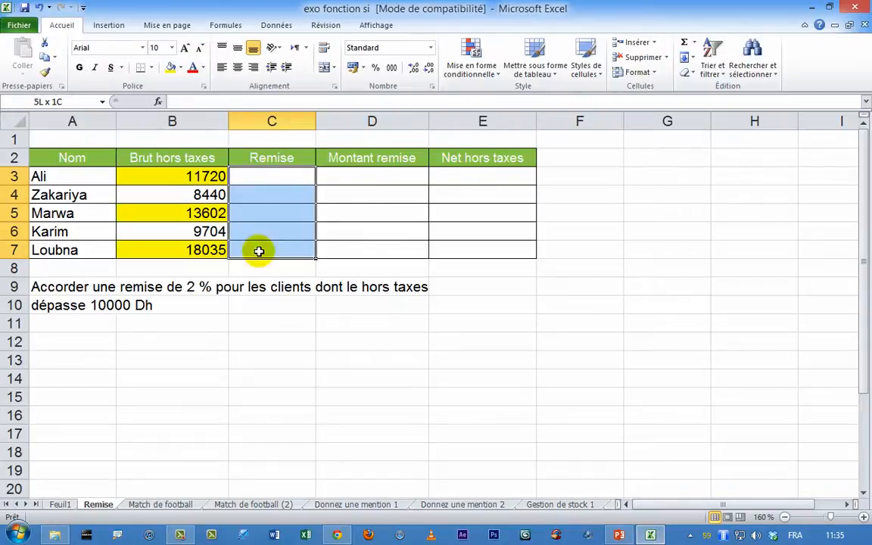
drag(271, 173, 255, 251)
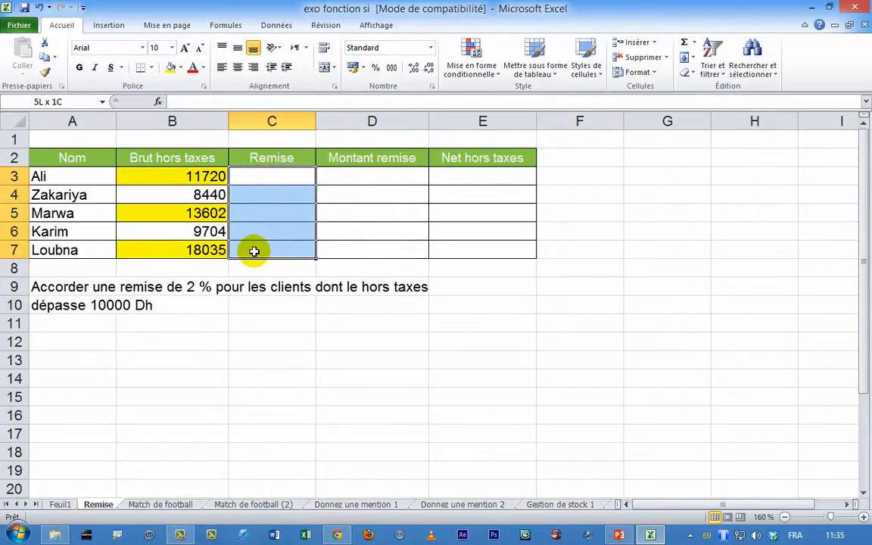
drag(376, 173, 371, 244)
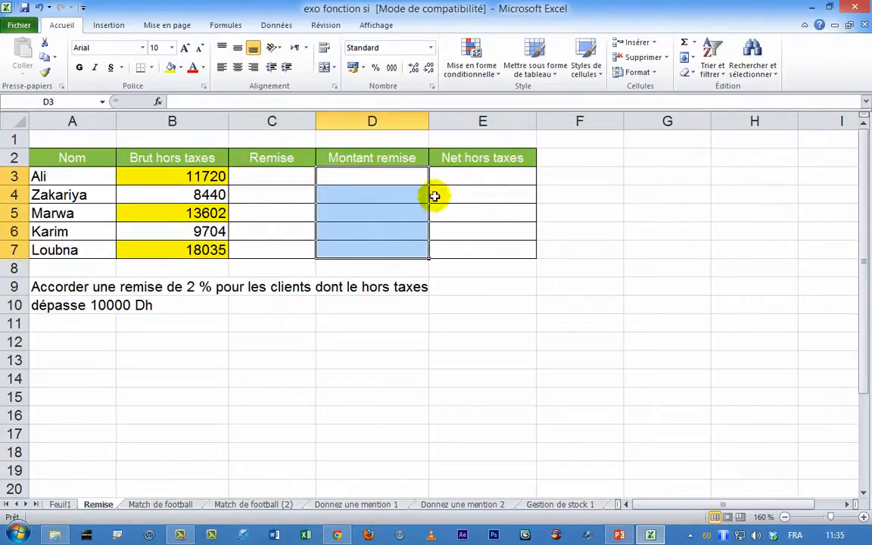
drag(465, 173, 460, 248)
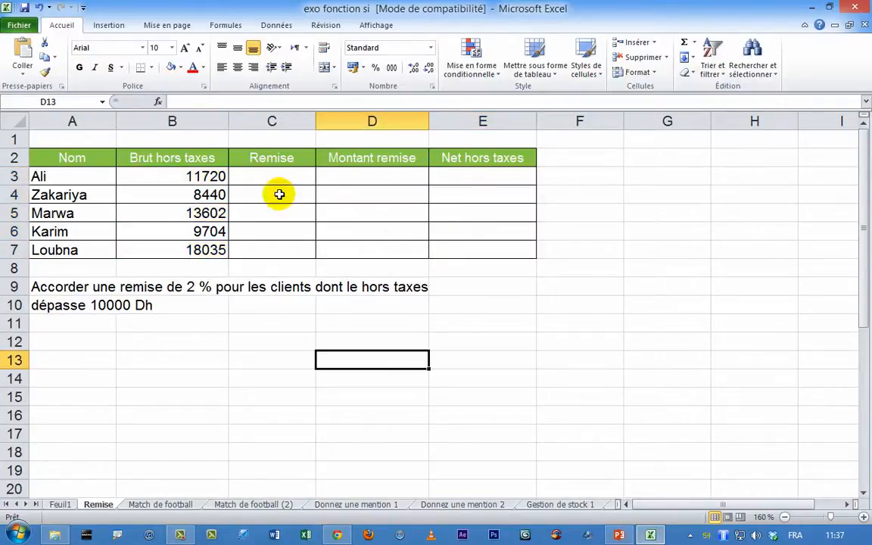
Collapse the ribbon and move the text box with the example SI formula up to about row 14, below the discount instruction
click(276, 179)
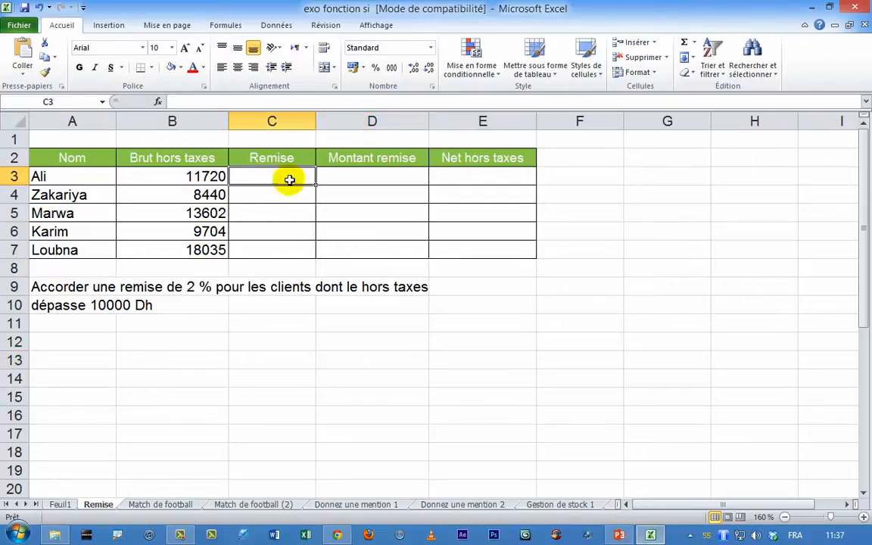
double_click(60, 25)
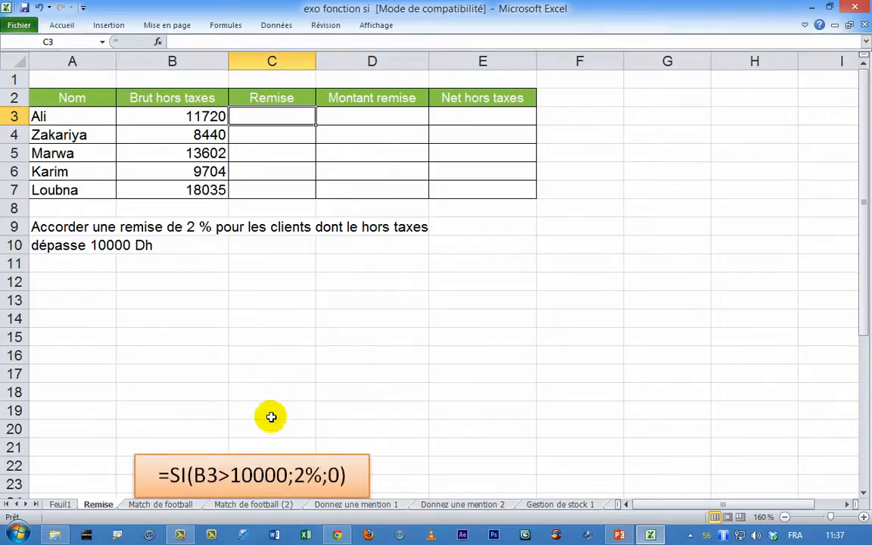
click(226, 454)
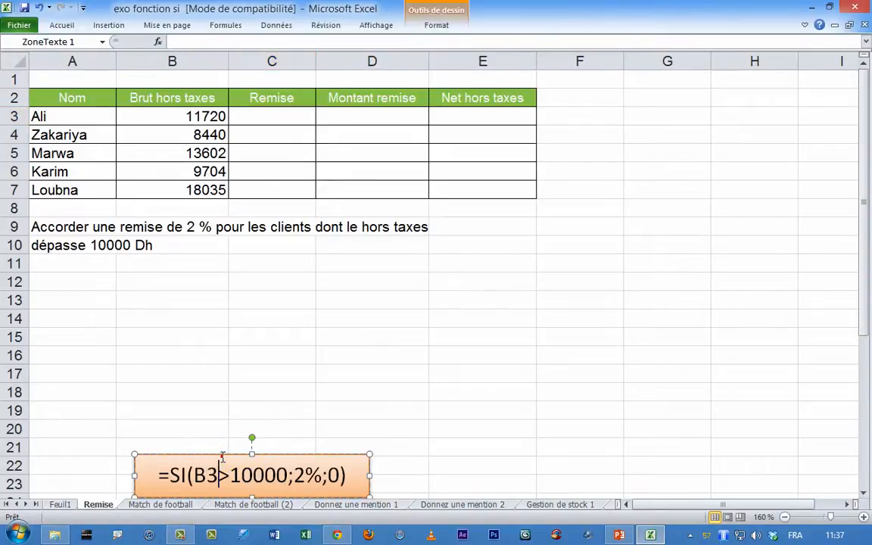
drag(224, 457, 235, 310)
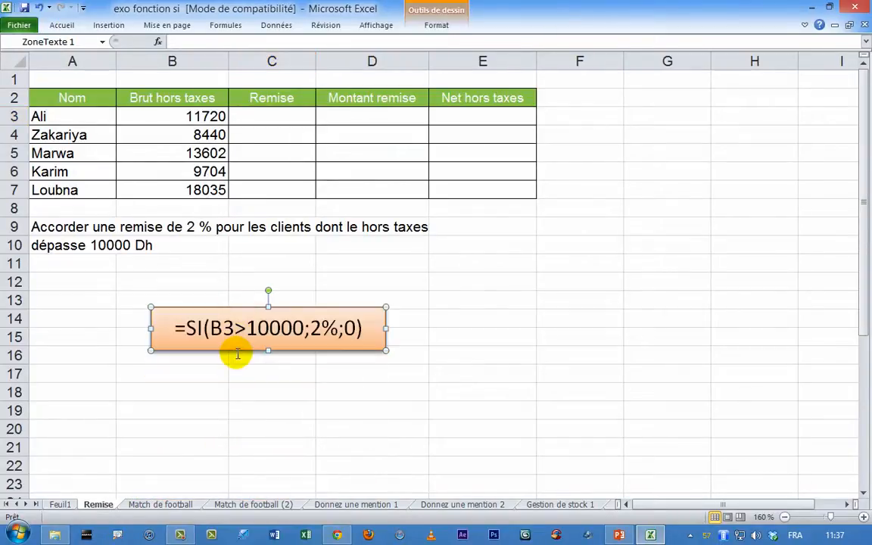
click(260, 115)
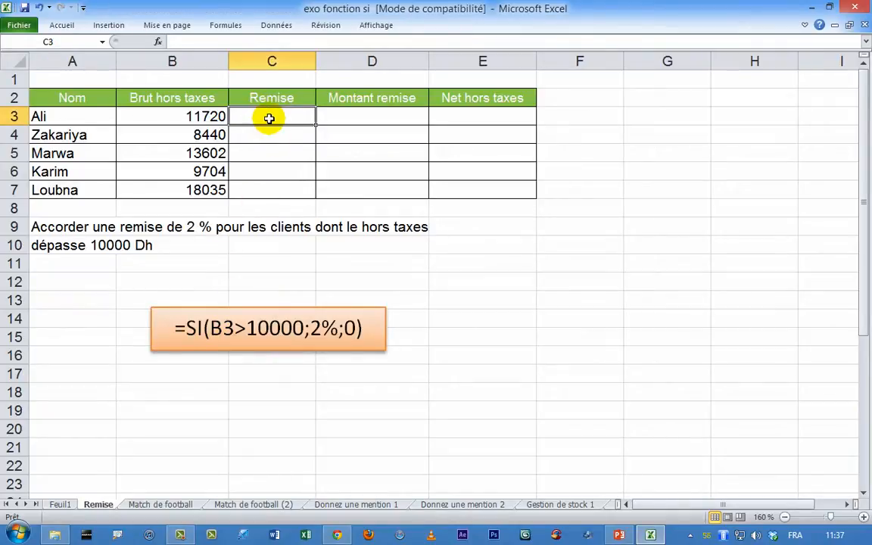
click(210, 117)
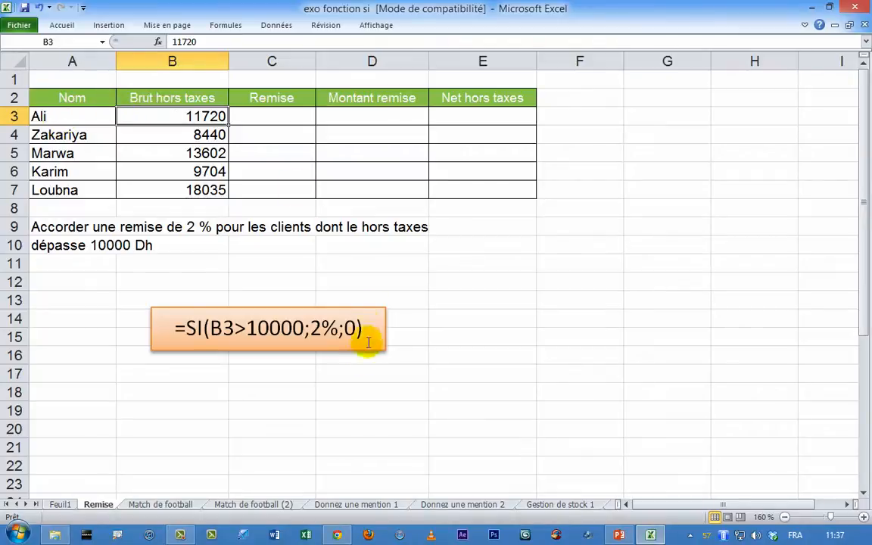
click(252, 118)
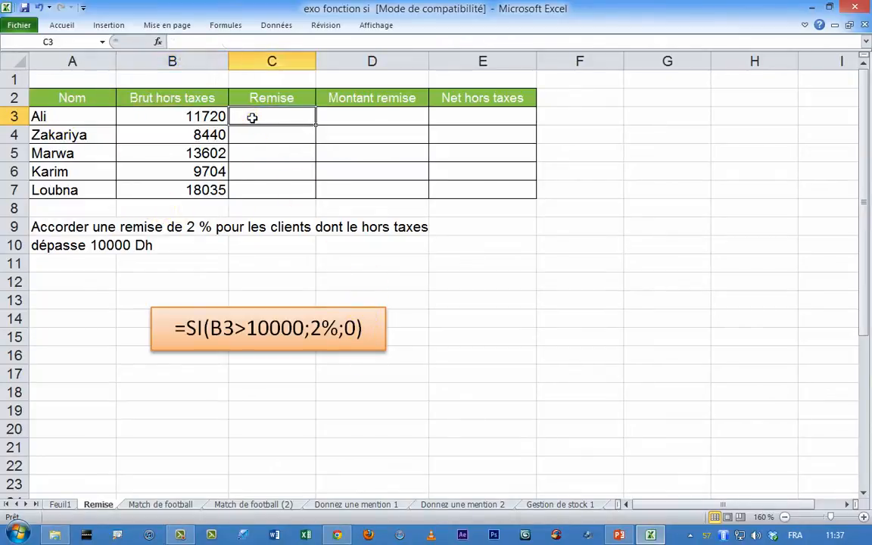
text(=SI(B23>10000;2%;0))
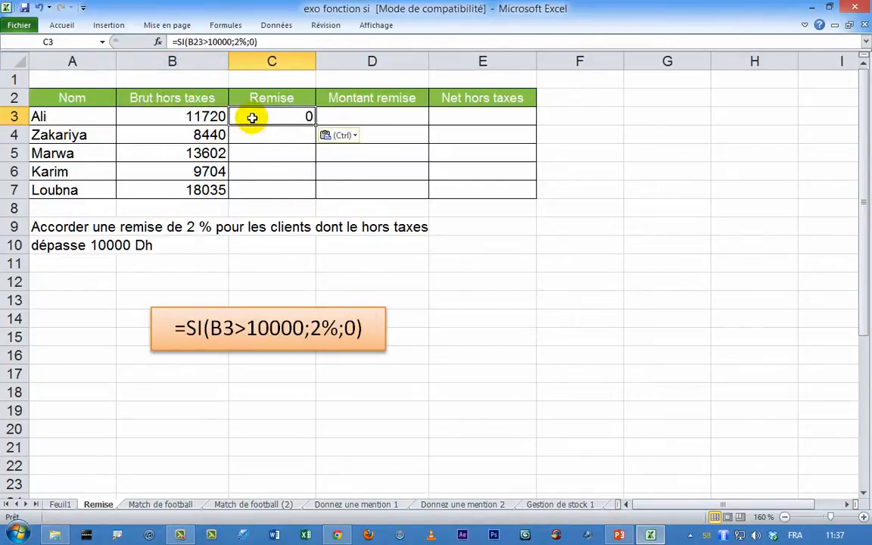
double_click(288, 118)
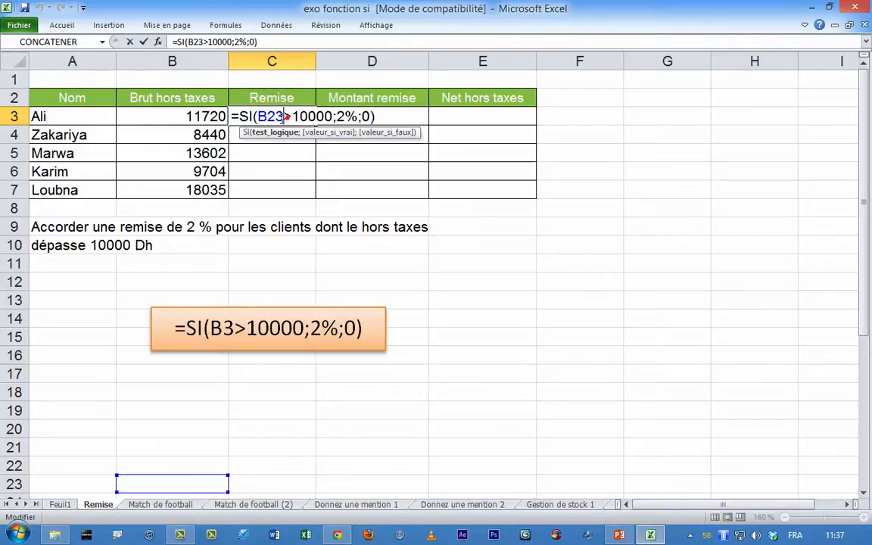
drag(379, 116, 233, 115)
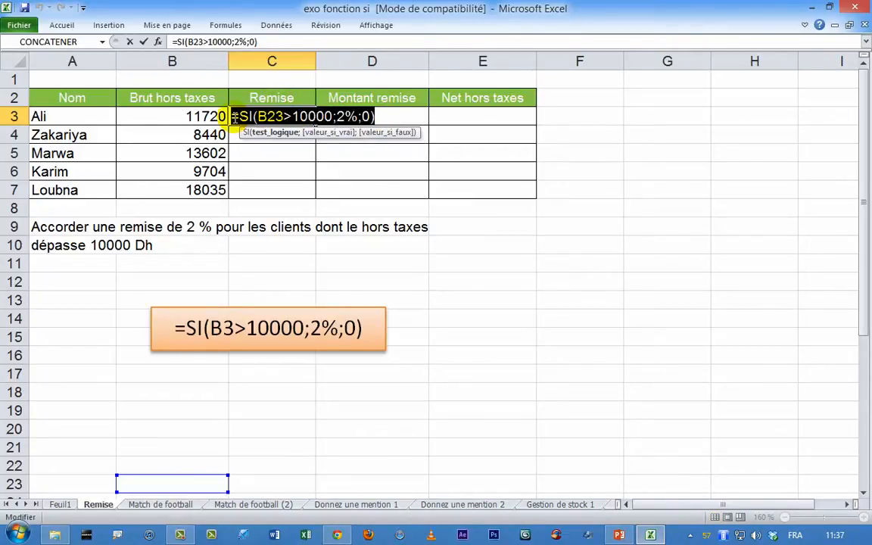
key(Delete)
click(288, 189)
Enter the formula =SI(B3>10000;2%;0) in cell C3 of the Remise column
click(263, 122)
text(=s)
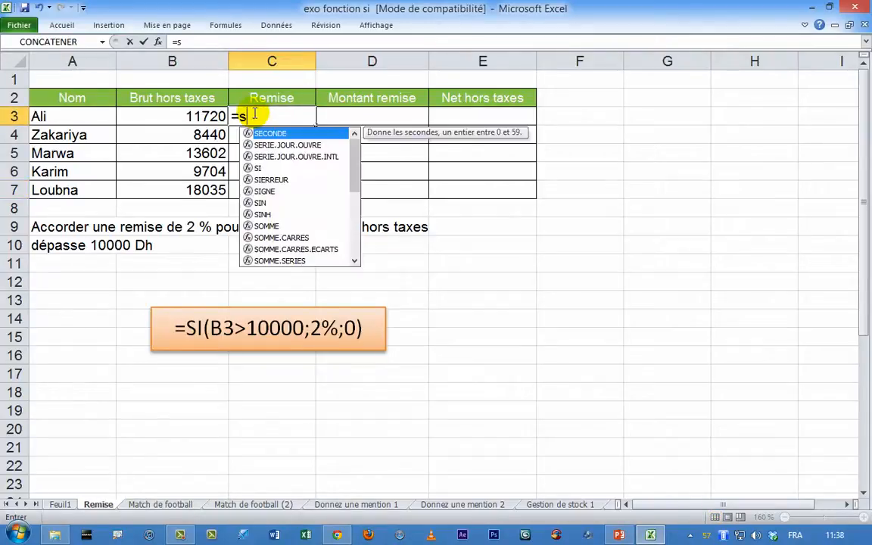
text(i)
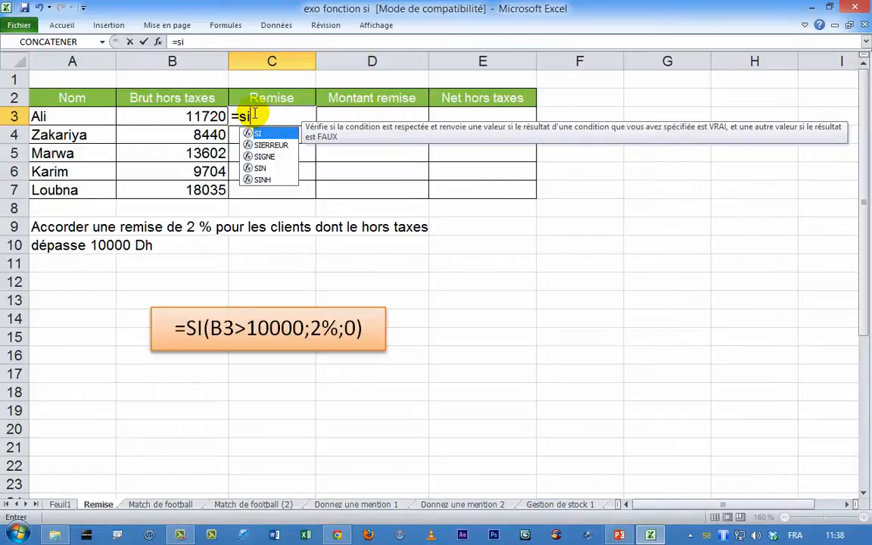
text(()
click(183, 116)
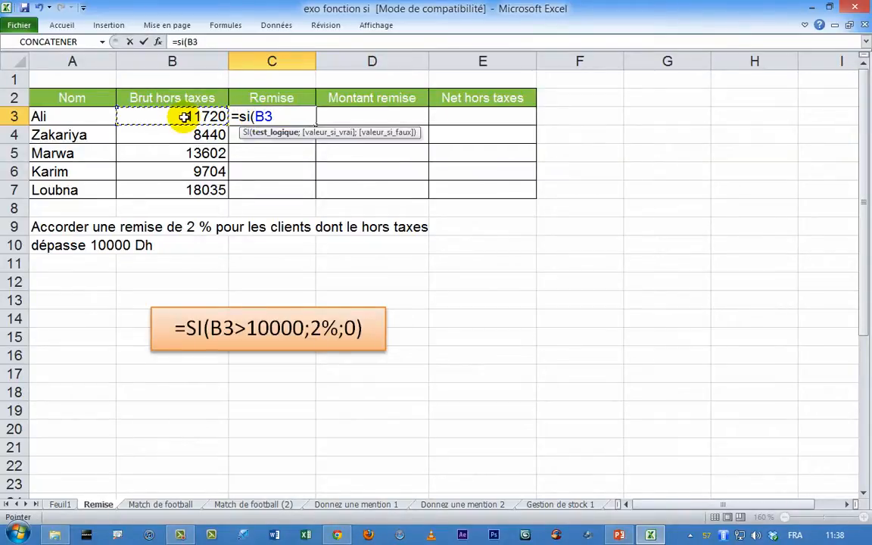
text(>10000)
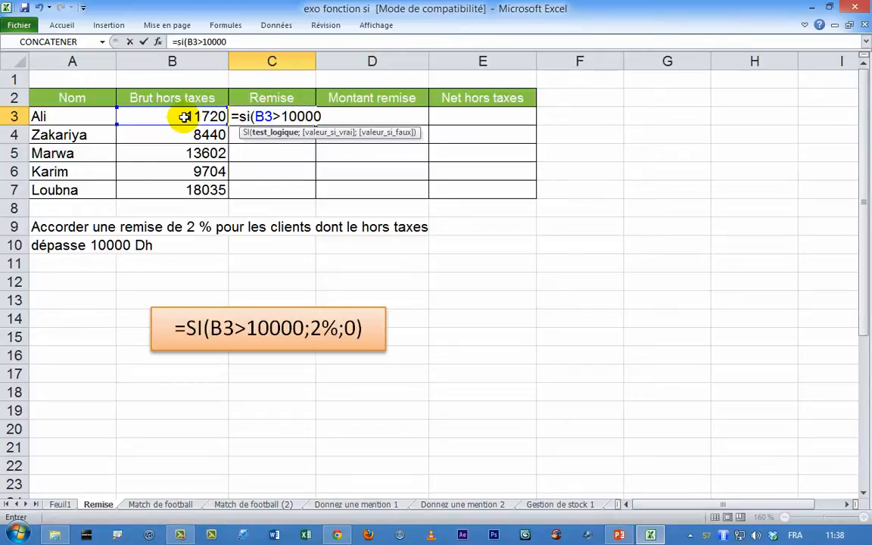
text(;2%)
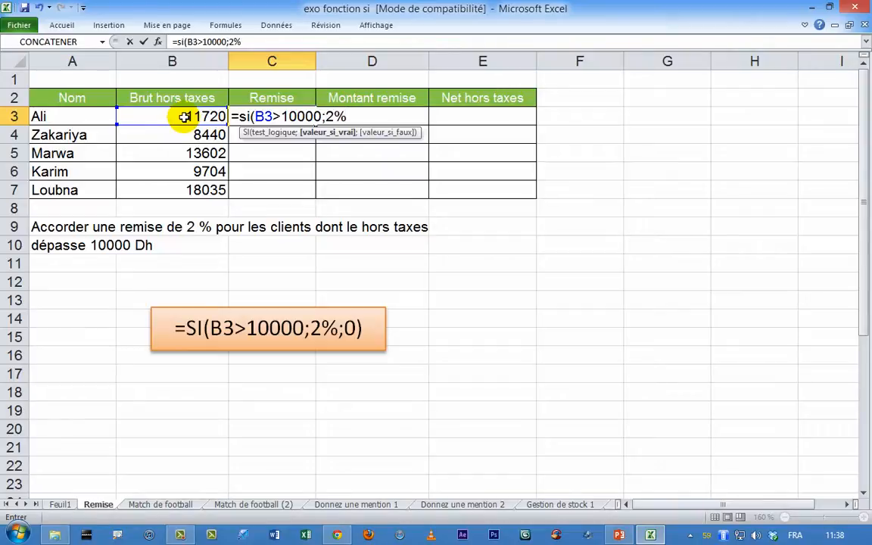
text(;0)
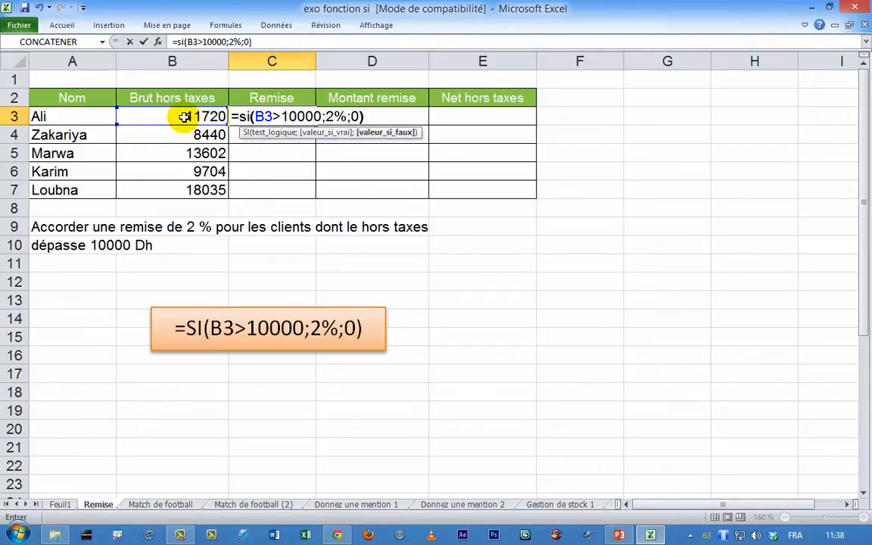
key(Return)
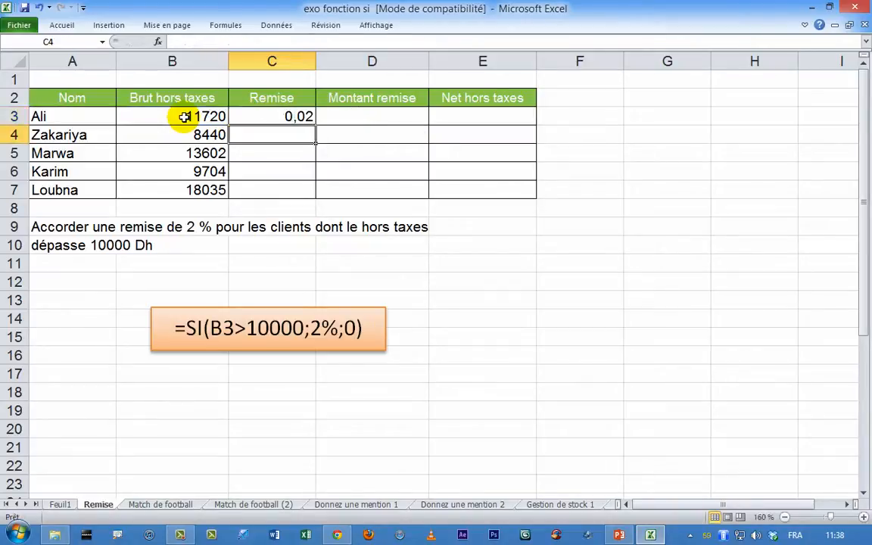
Fill the C3 formula down to C7 and check the discounts against the Brut hors taxes amounts
click(298, 117)
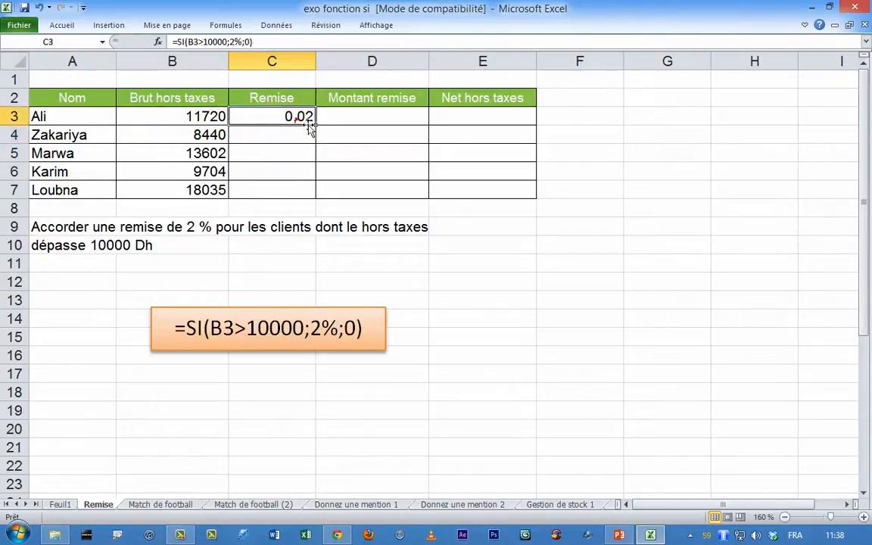
drag(314, 122, 315, 199)
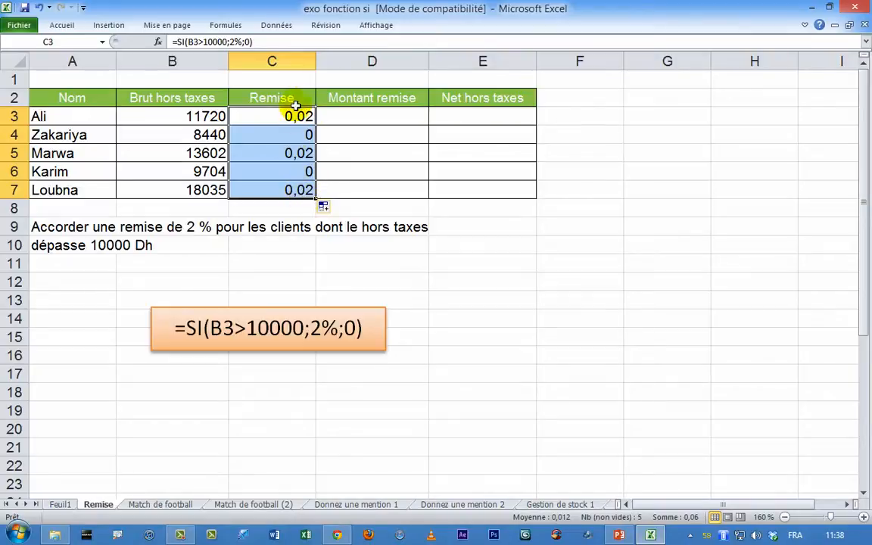
click(311, 123)
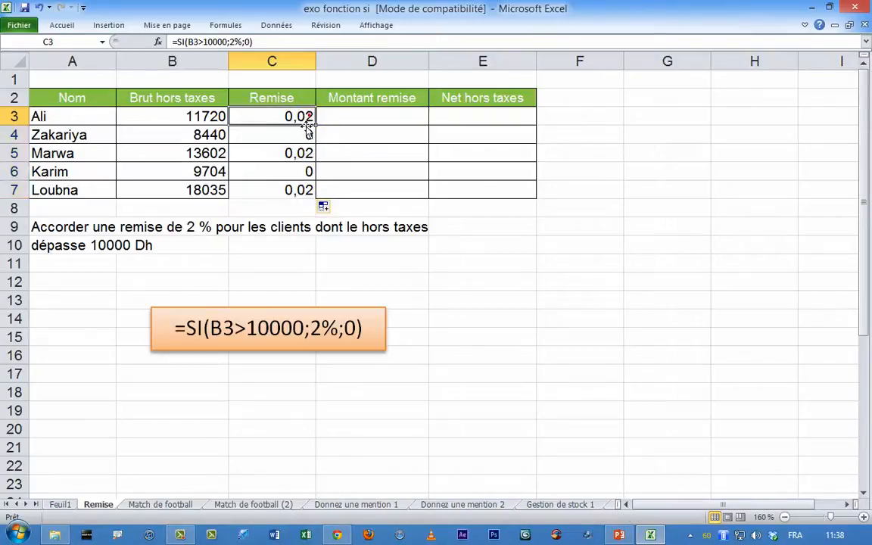
click(305, 134)
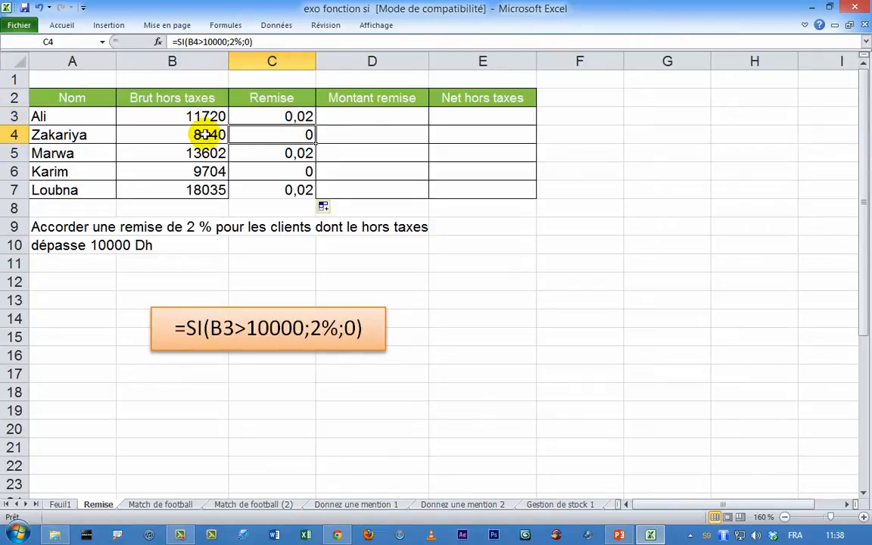
click(274, 172)
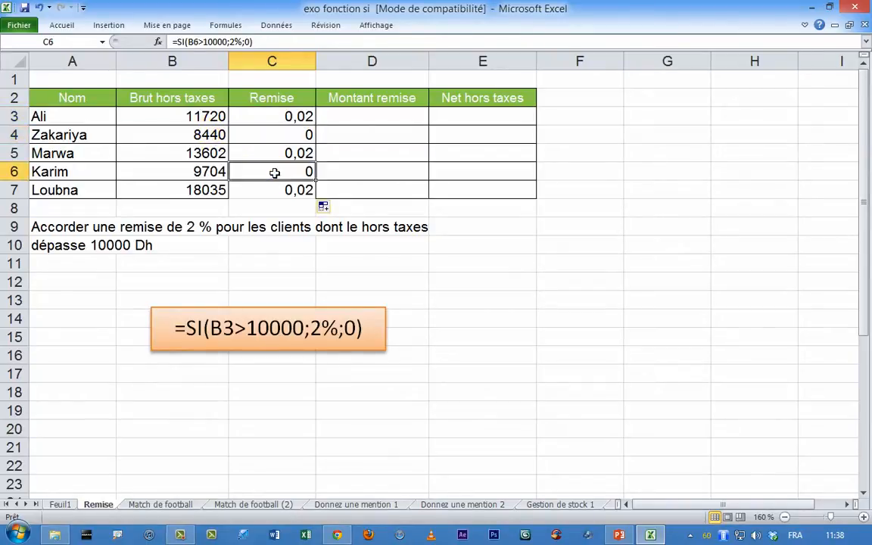
click(196, 166)
click(274, 154)
click(214, 155)
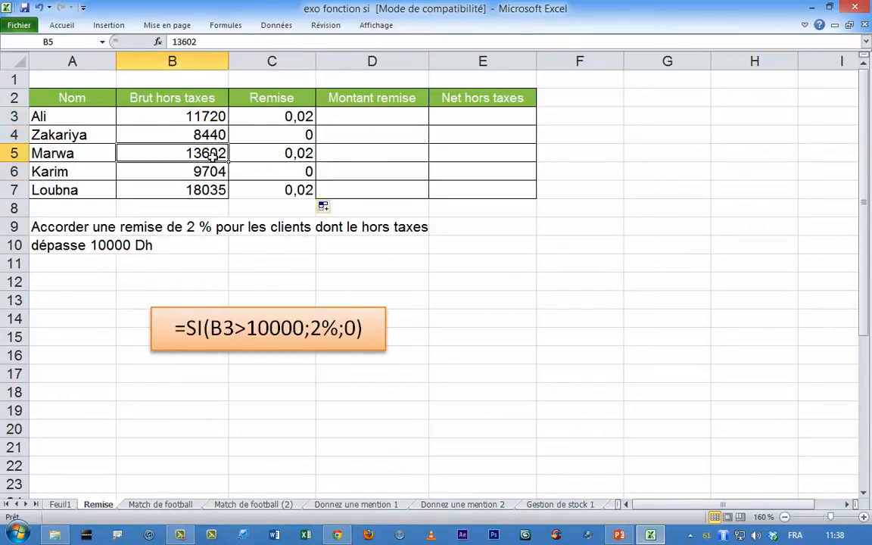
Clear the formulas from the Remise column, cells C3 to C7
drag(253, 116, 274, 189)
key(Delete)
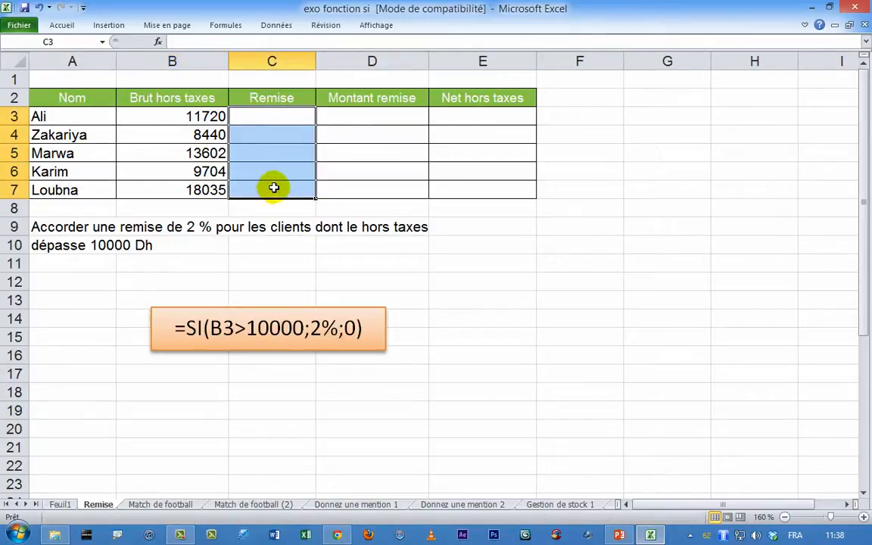
click(286, 119)
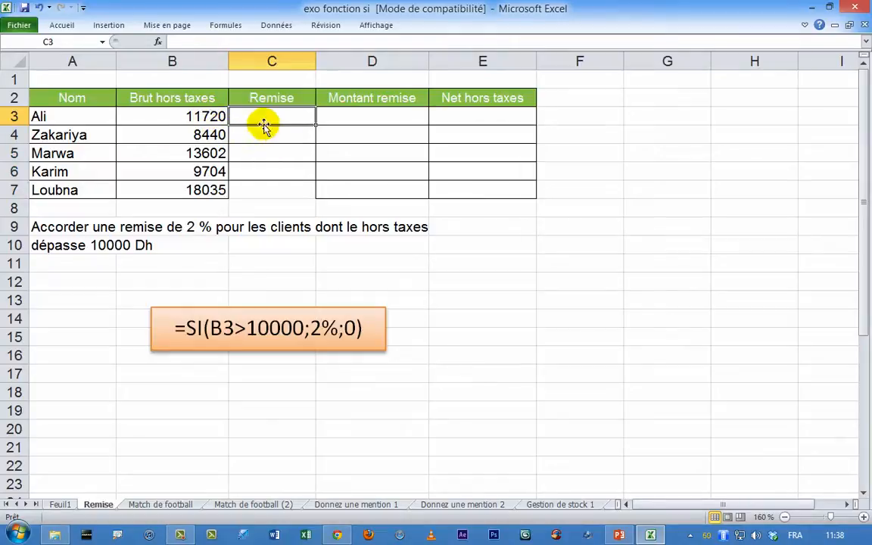
drag(265, 111, 263, 193)
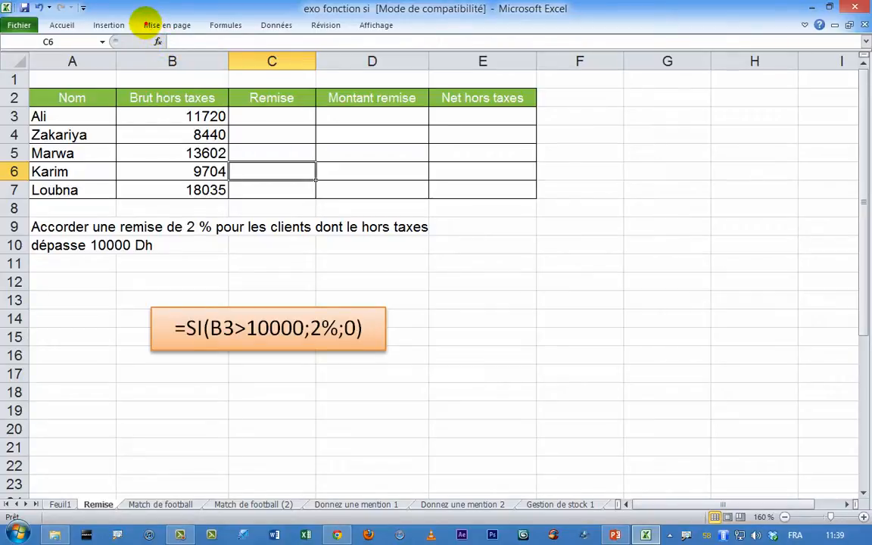
Expand the ribbon to show its commands and select cell C3 in the Remise column
click(157, 42)
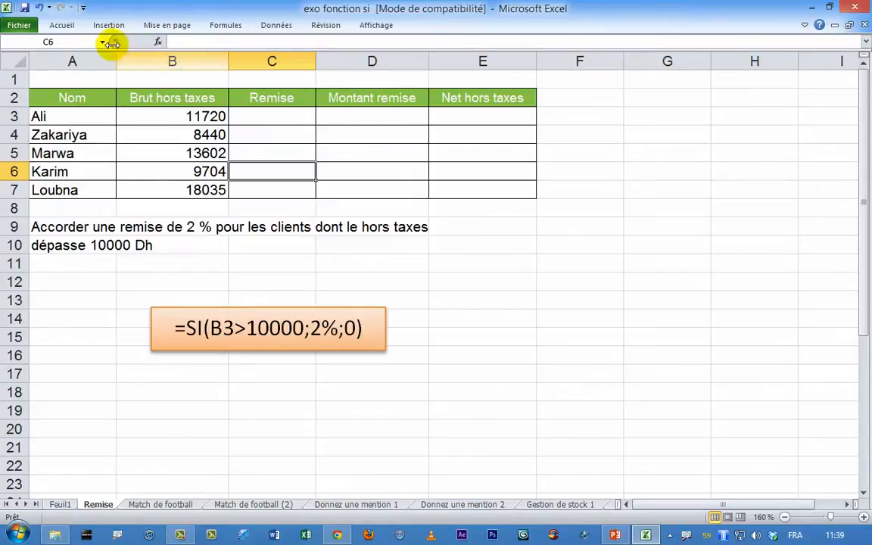
double_click(63, 26)
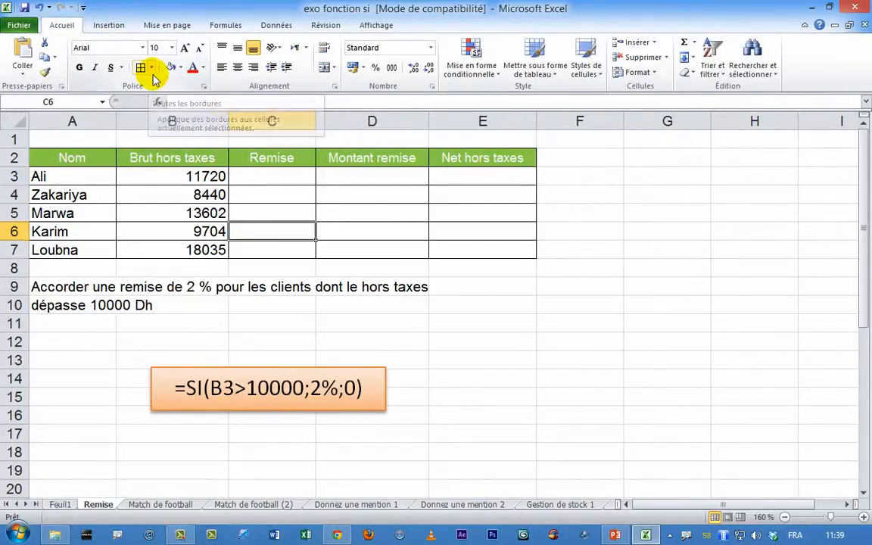
drag(142, 87, 178, 117)
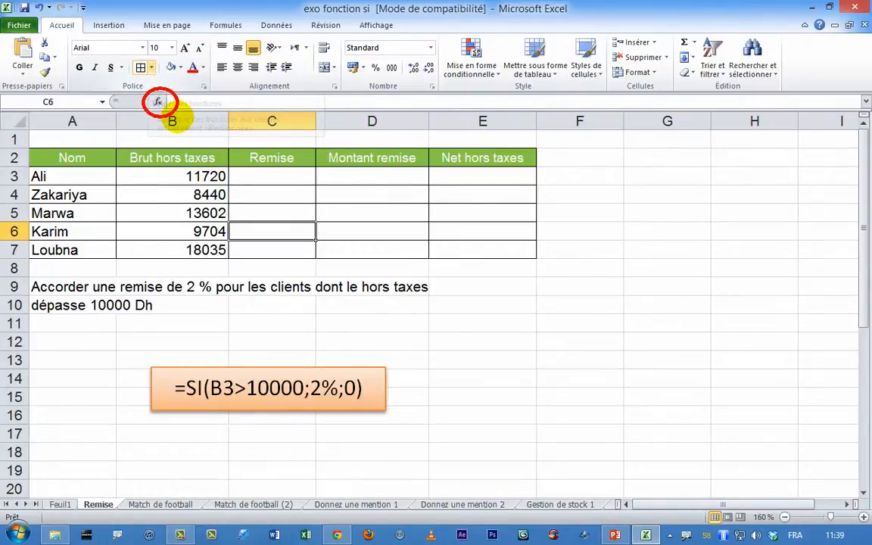
key(Escape)
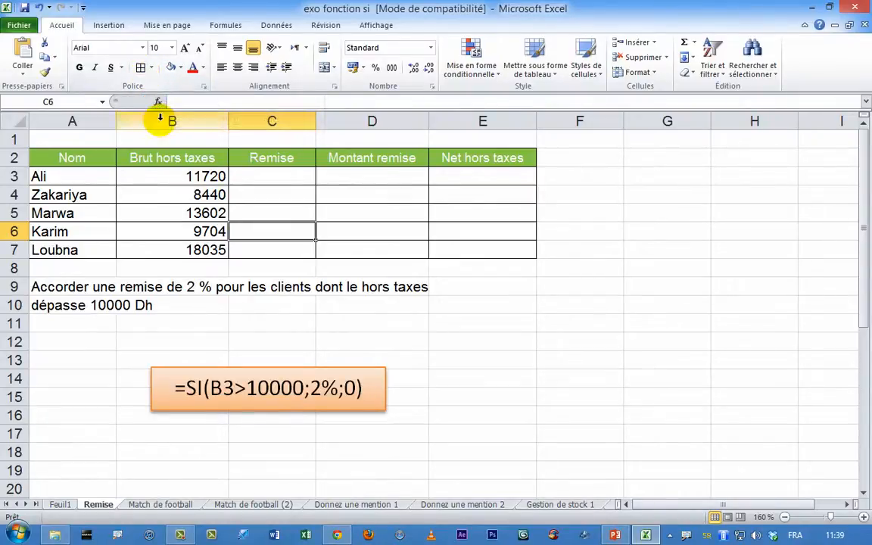
click(258, 177)
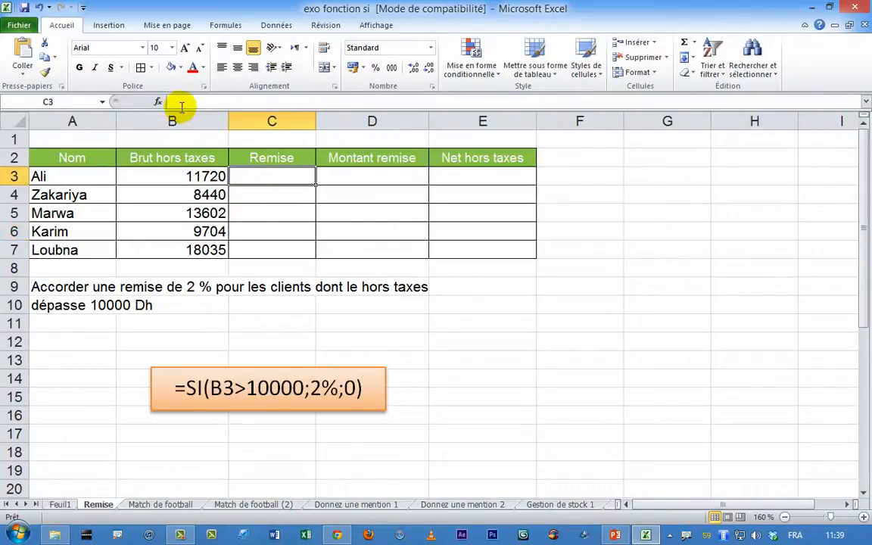
Insert the SI function in cell C3, choosing it from the Tous category of functions
click(159, 102)
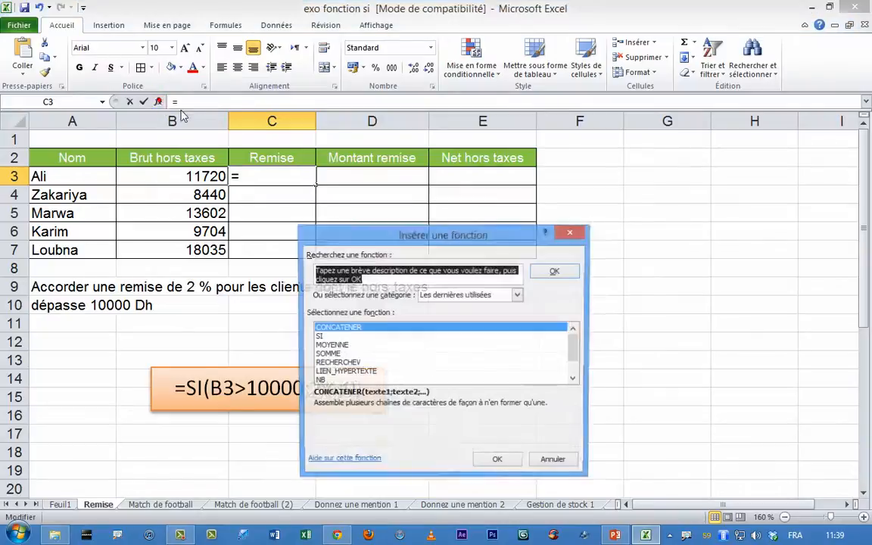
drag(340, 234, 549, 152)
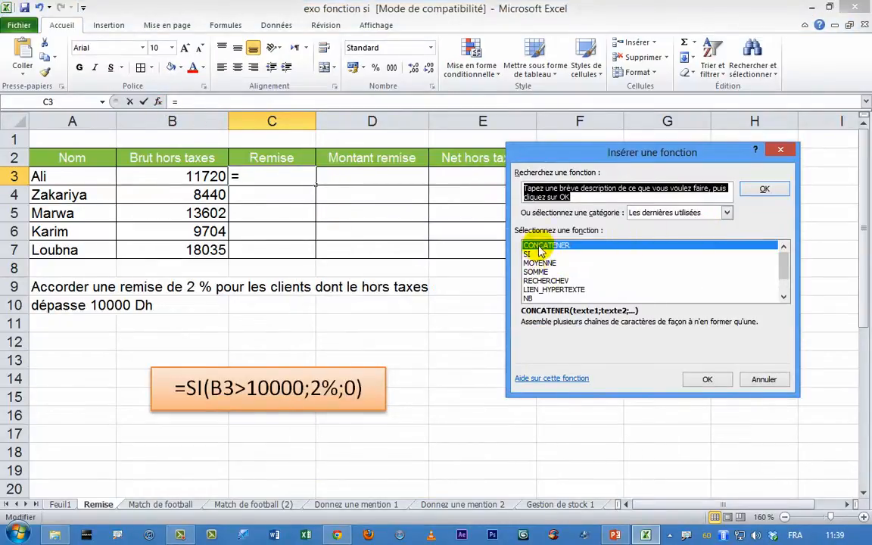
click(716, 213)
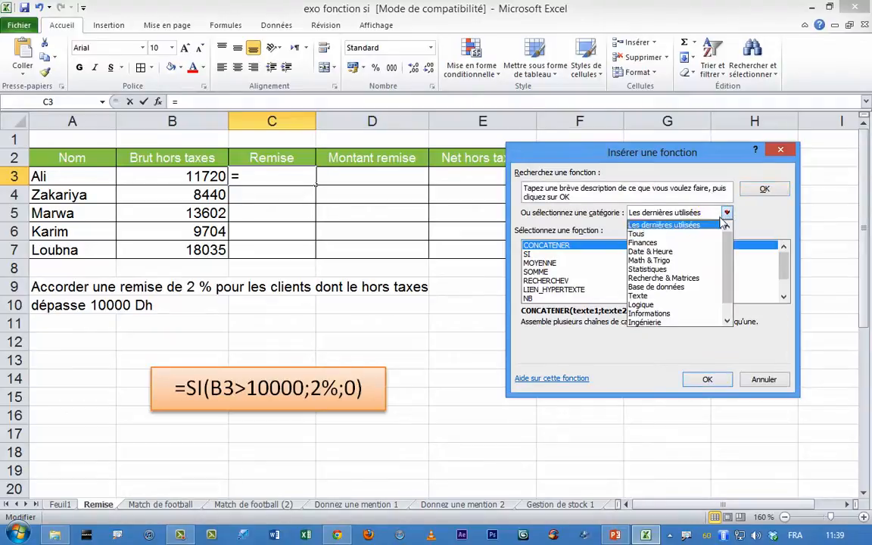
click(663, 241)
click(547, 263)
key(s)
key(i)
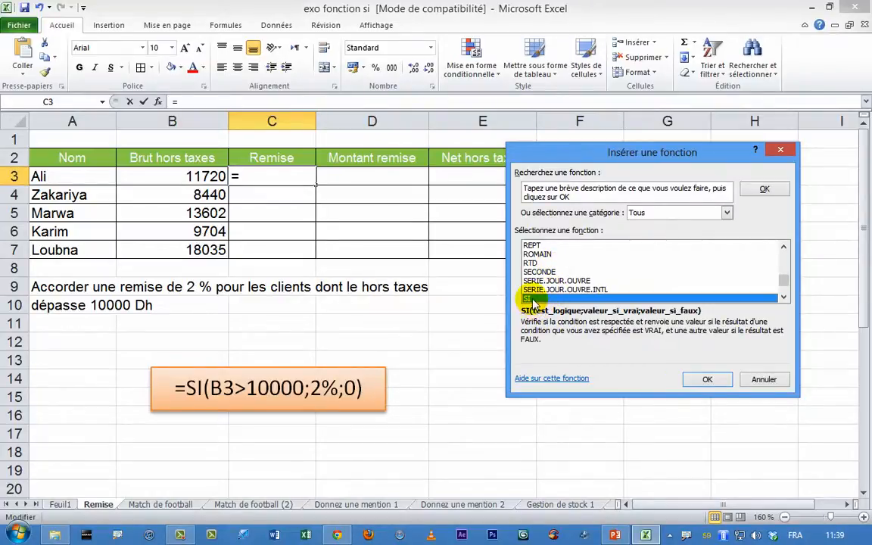
click(704, 381)
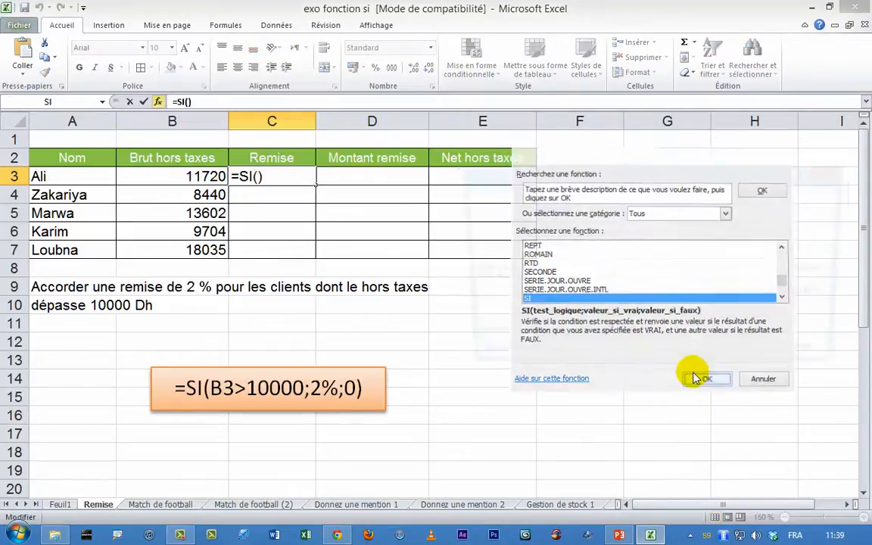
Move the function arguments window clear of the data and set Test_logique to B3>10000
drag(562, 176, 200, 272)
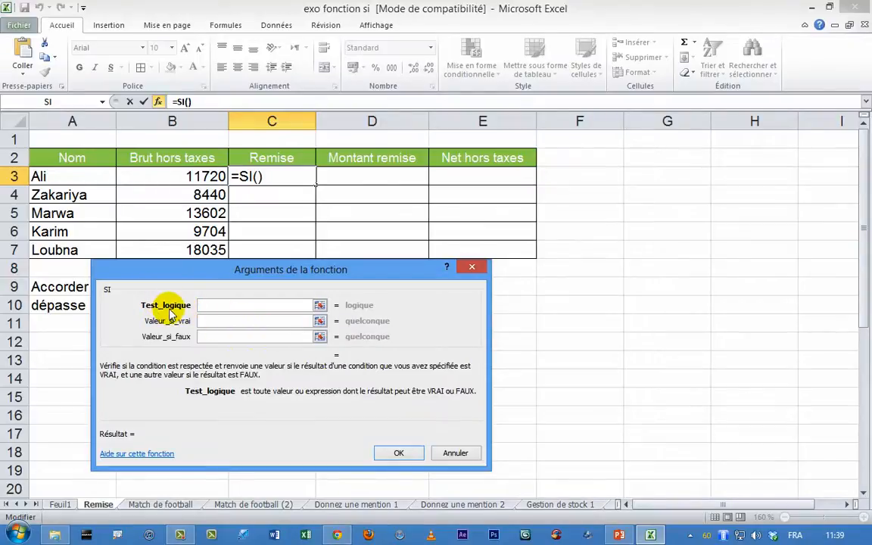
drag(209, 277, 432, 177)
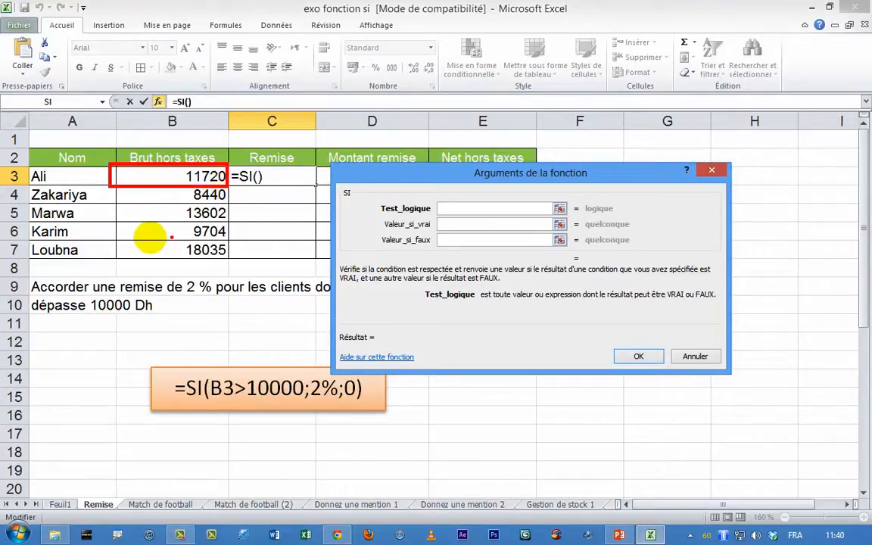
drag(97, 206, 135, 225)
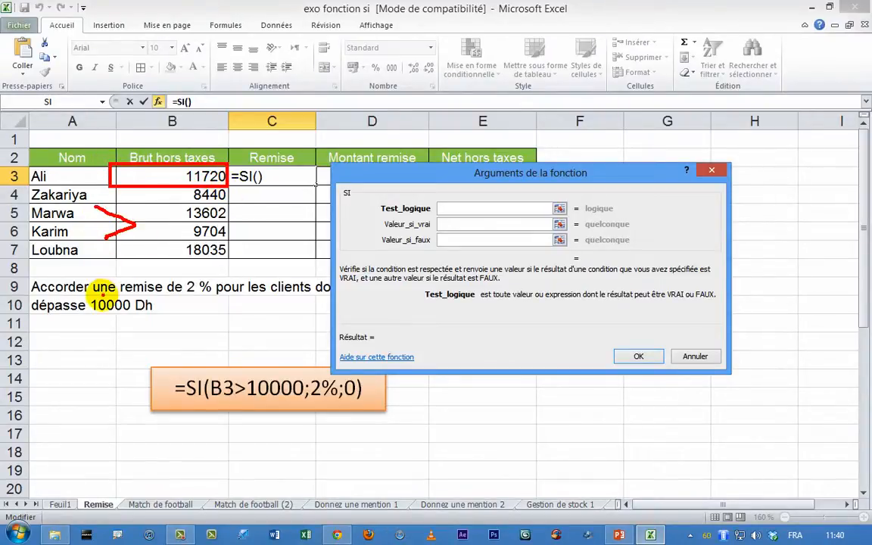
drag(87, 297, 146, 319)
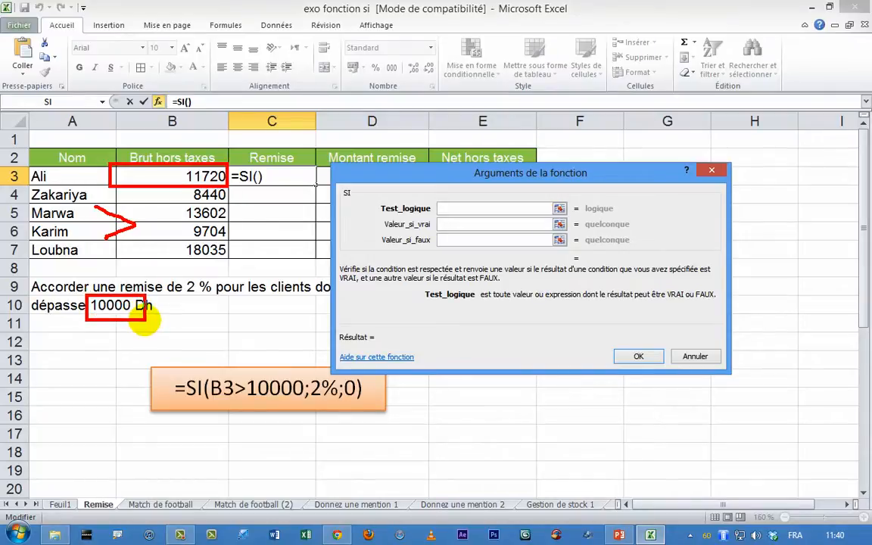
click(182, 175)
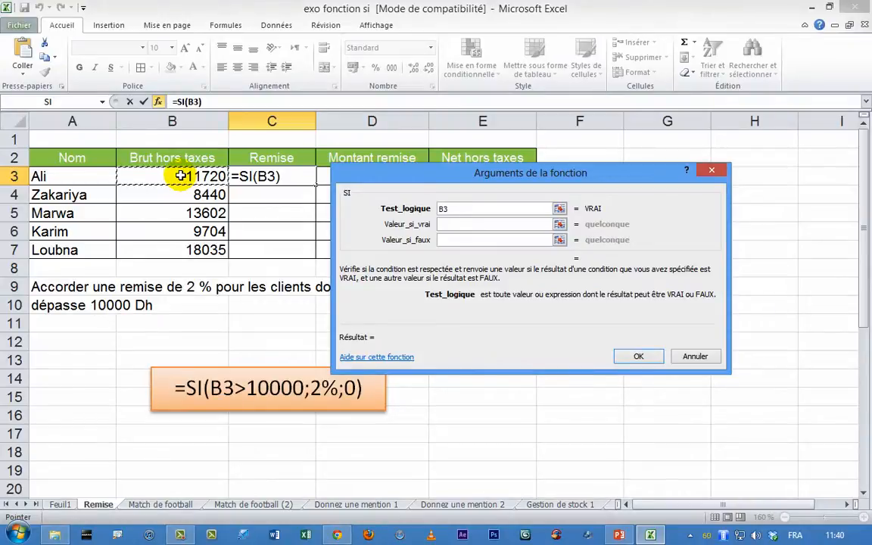
text(>)
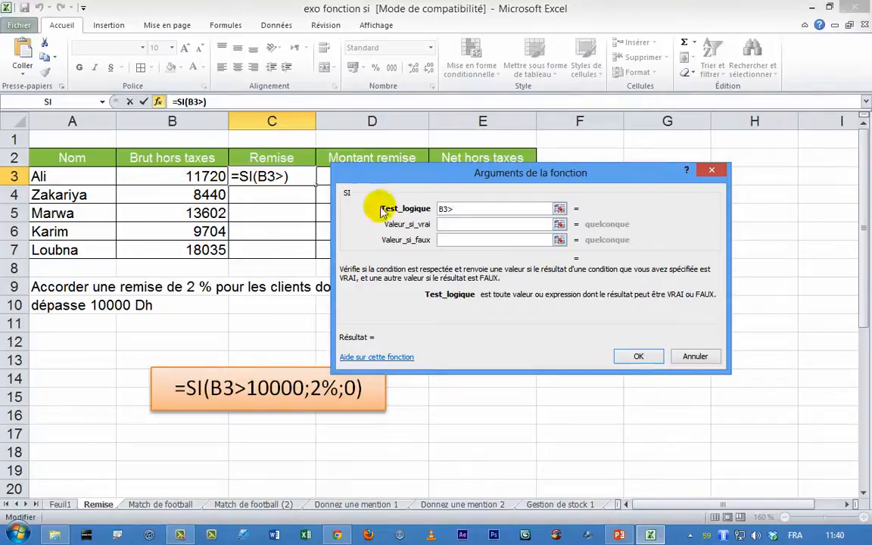
text(1000)
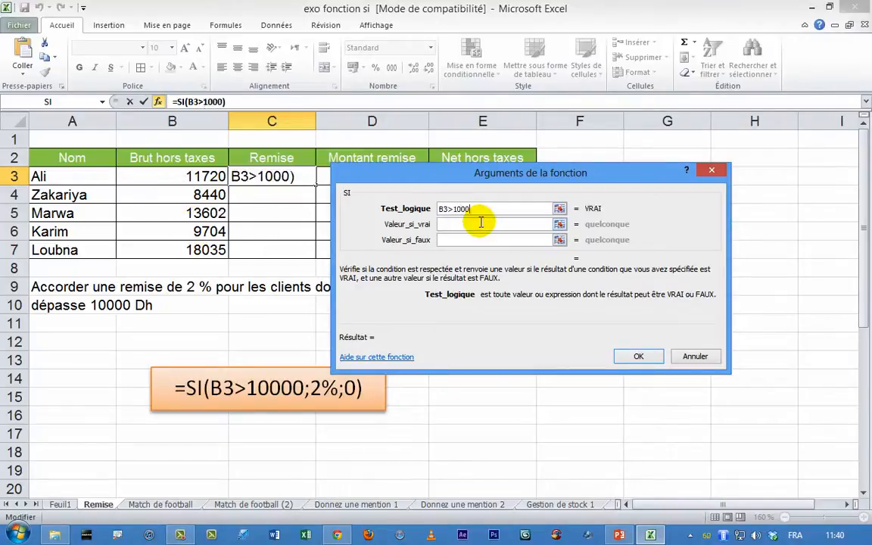
text(0)
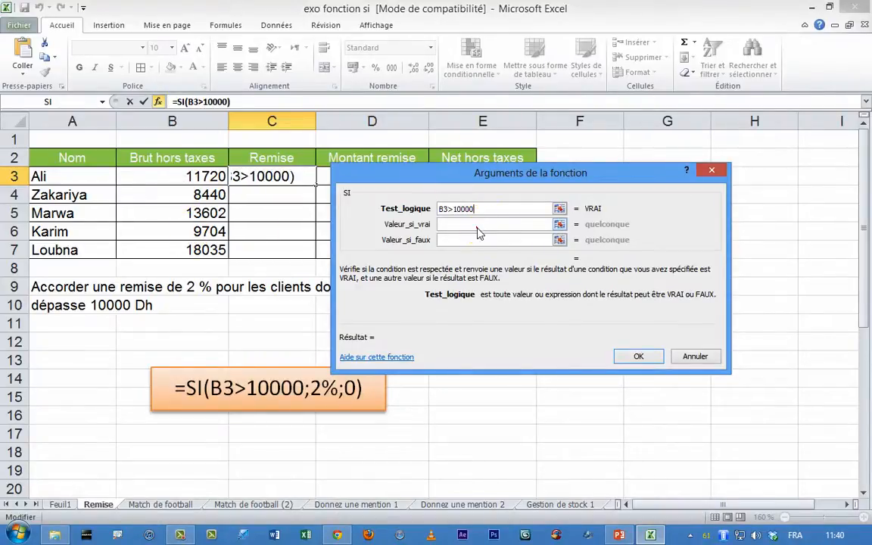
Complete the SI function with Valeur_si_vrai 0,2 and Valeur_si_faux 0, and fill it down from C3 to C7
click(480, 224)
text(0,)
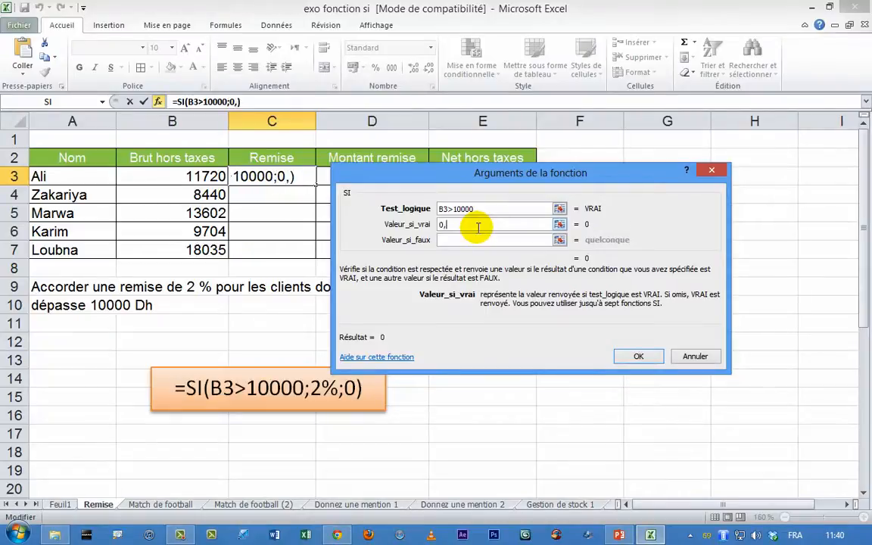
text(2)
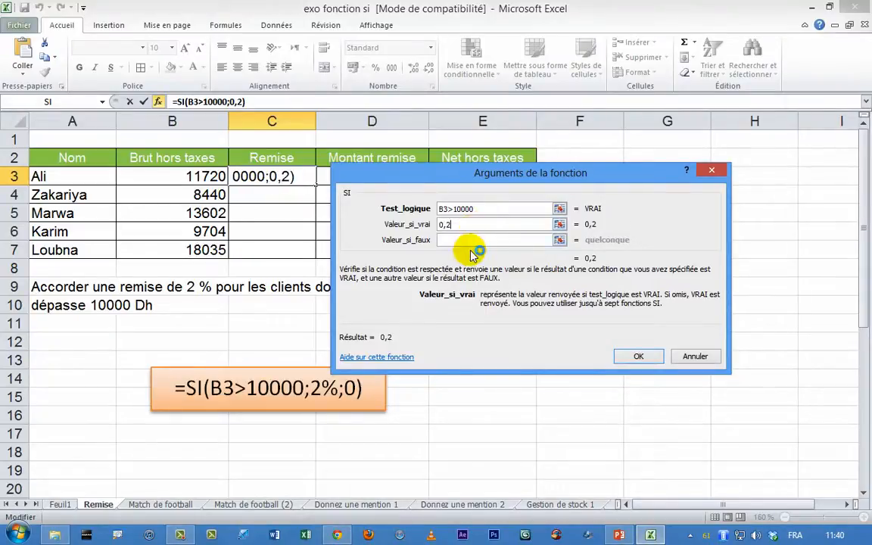
click(478, 240)
text(0)
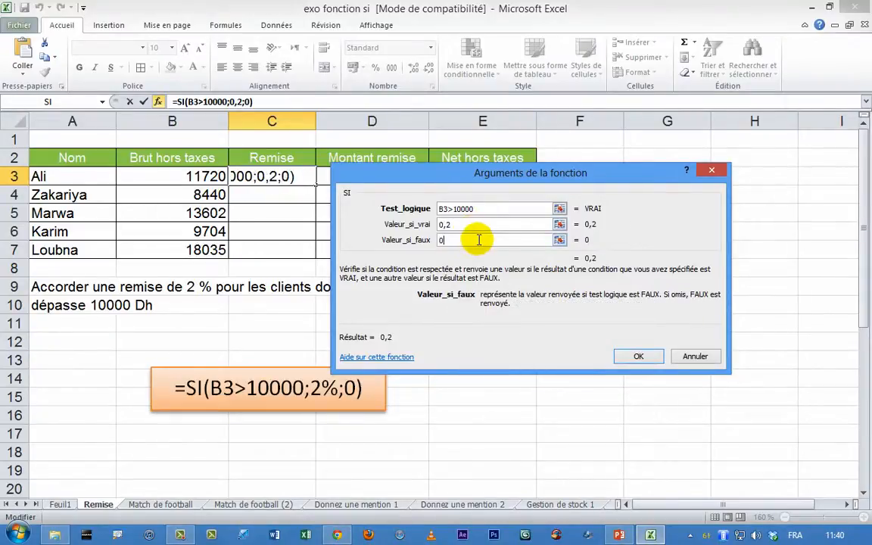
click(638, 355)
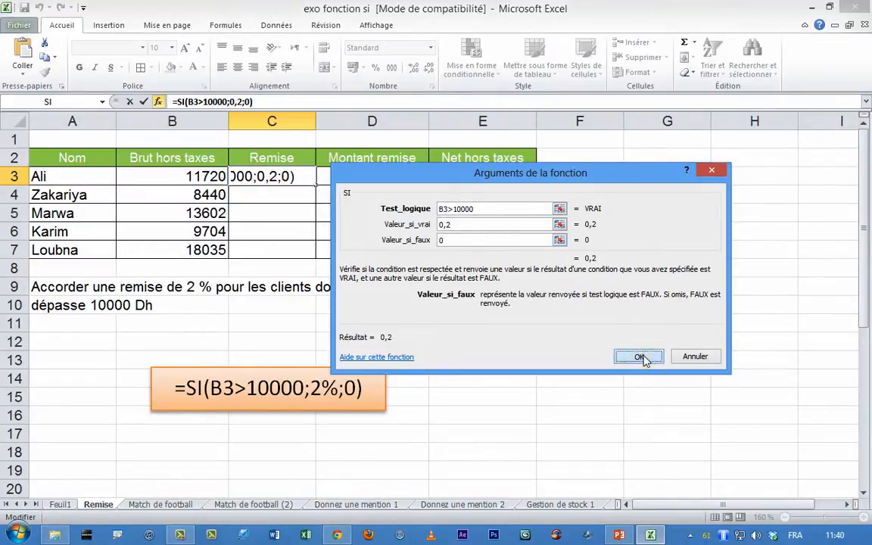
double_click(313, 183)
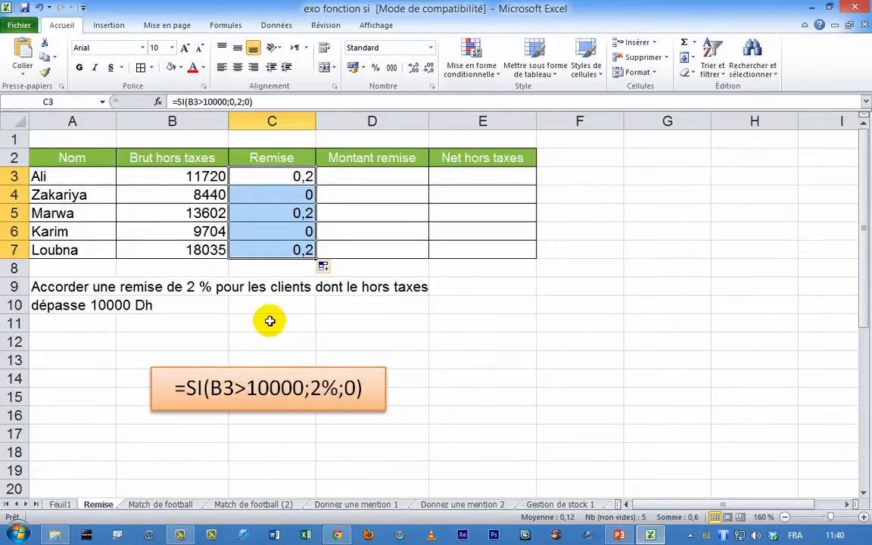
click(242, 287)
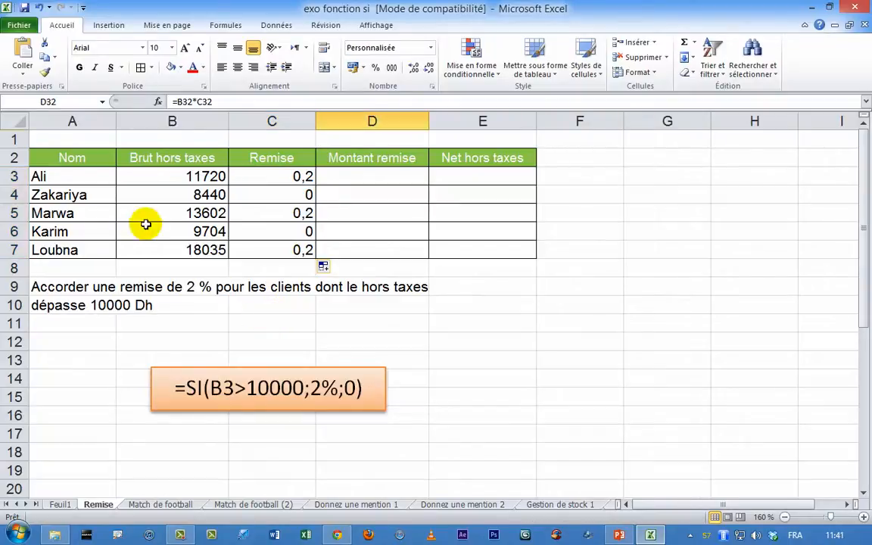
Enter the formula =B3*C3 in cell D3 of the Montant remise column
click(350, 175)
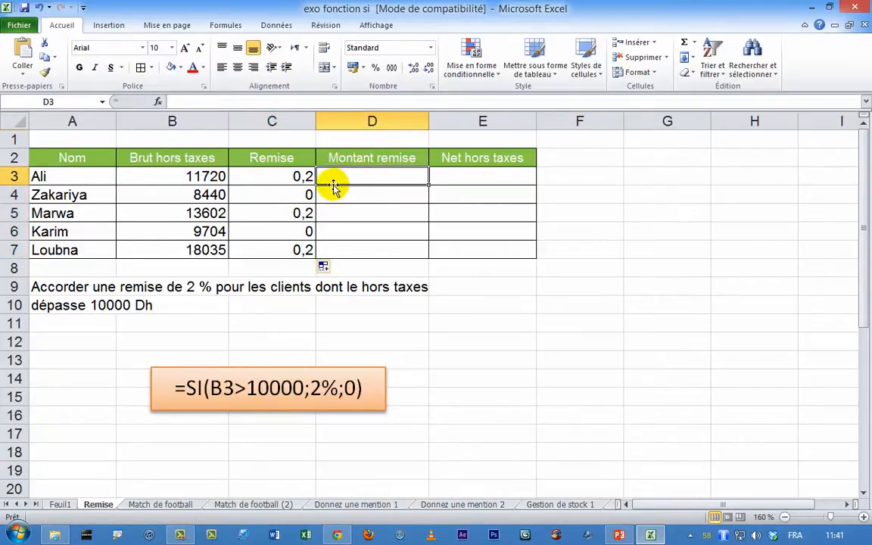
click(170, 175)
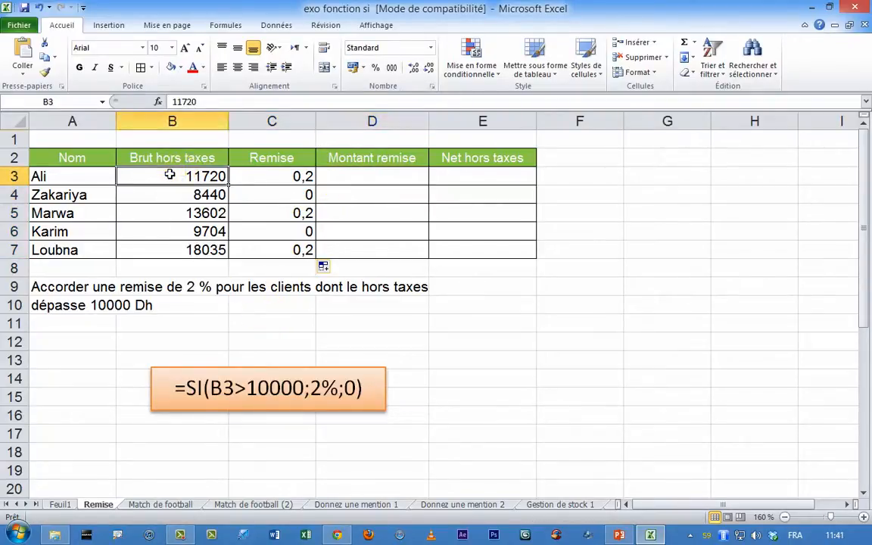
click(287, 176)
click(344, 178)
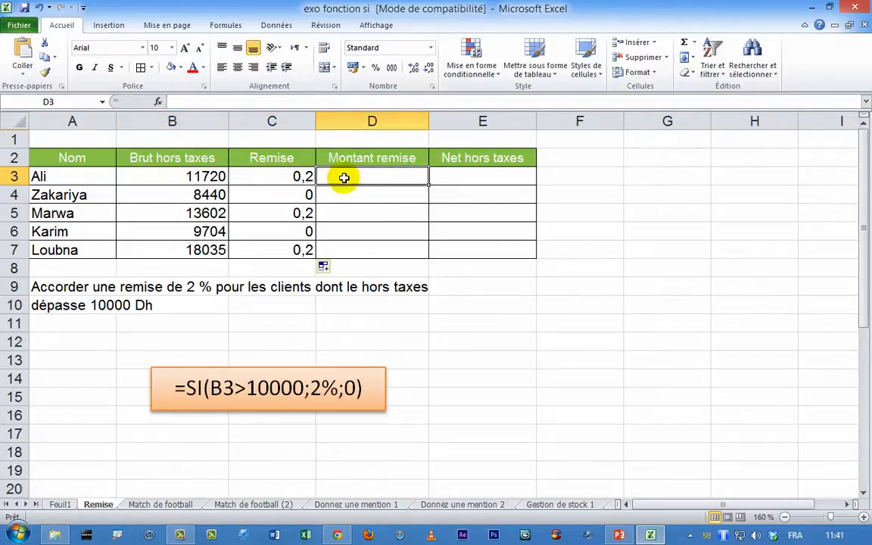
text(=)
click(201, 176)
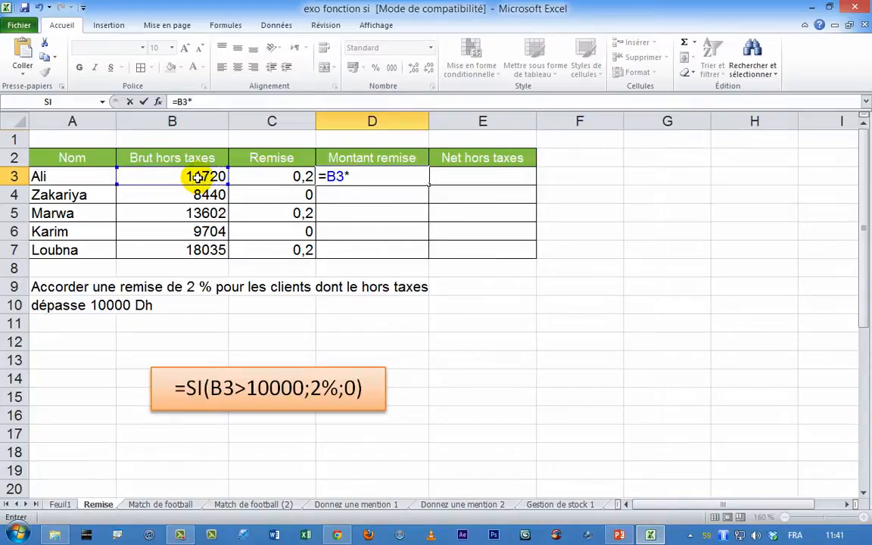
click(264, 176)
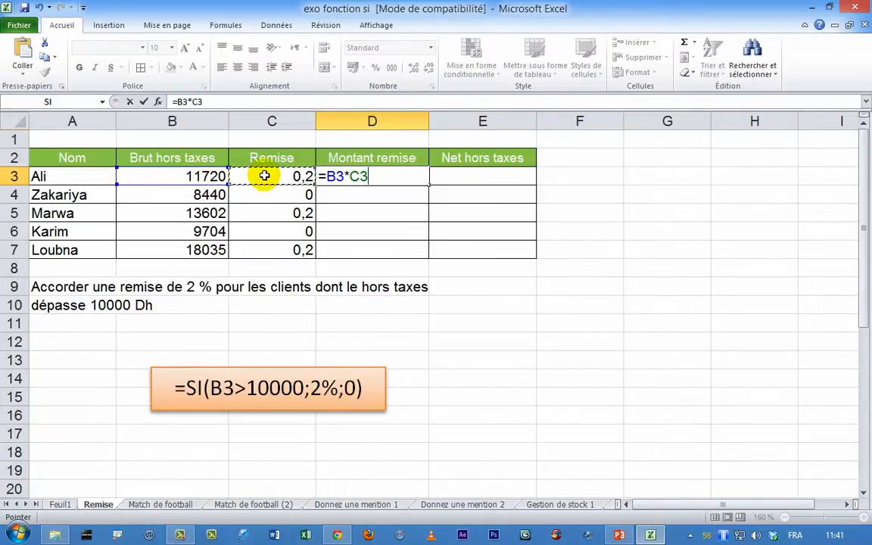
key(Return)
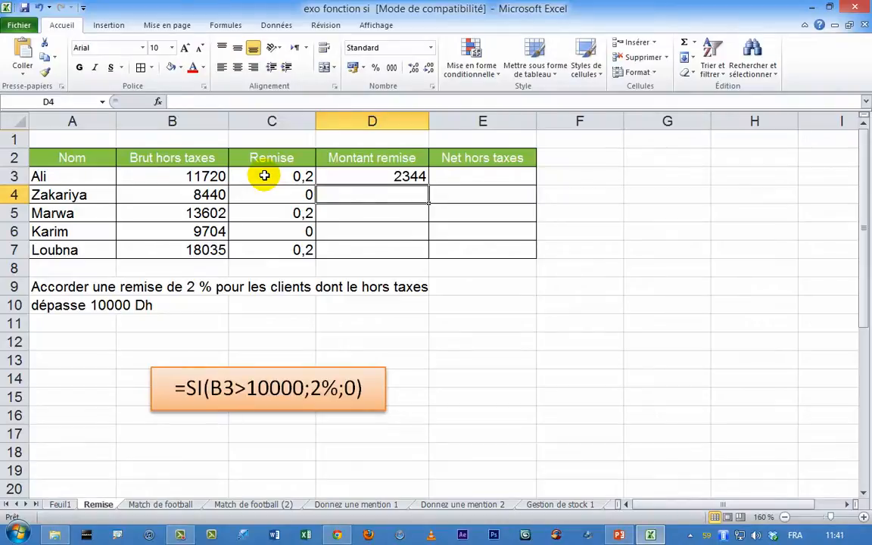
Fill the Montant remise formula from D3 down to D7 and check the first and last amounts
click(344, 176)
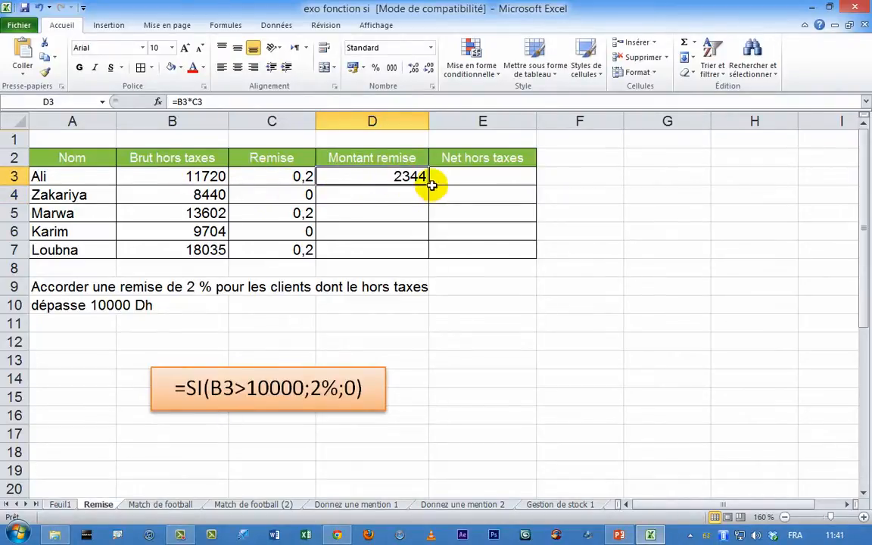
drag(431, 185, 418, 257)
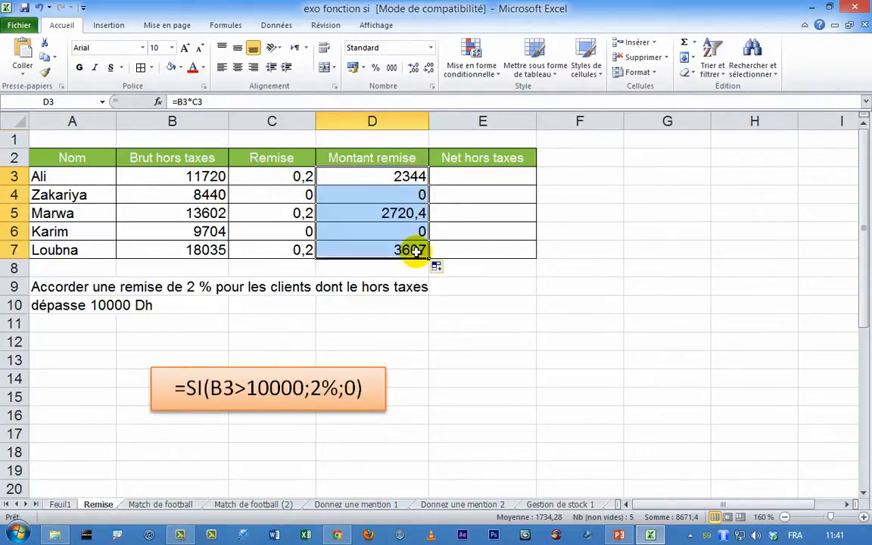
click(415, 177)
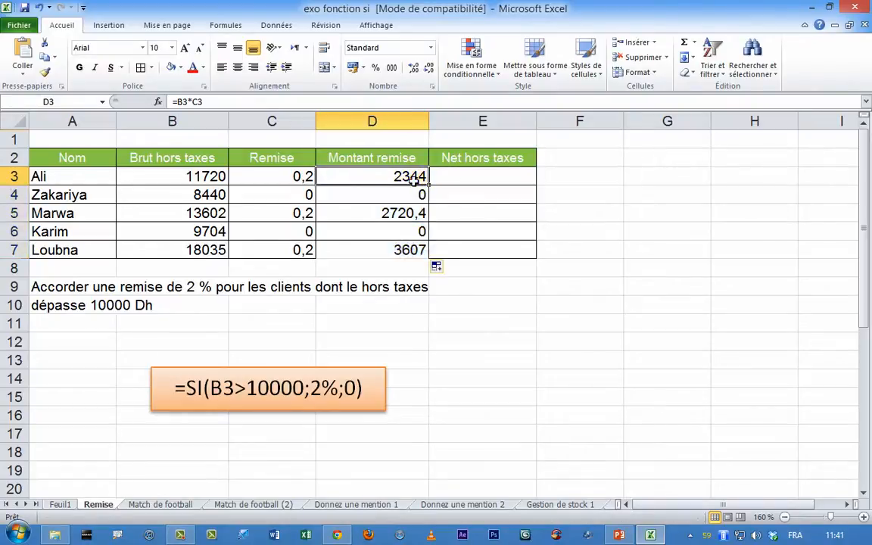
click(409, 250)
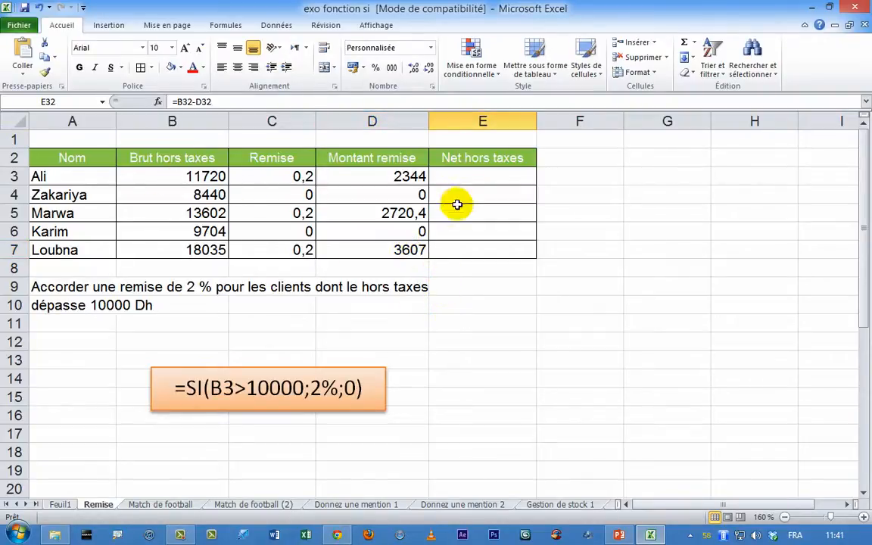
Enter the formula =B3-D3 in cell E3 of the Net hors taxes column
click(484, 176)
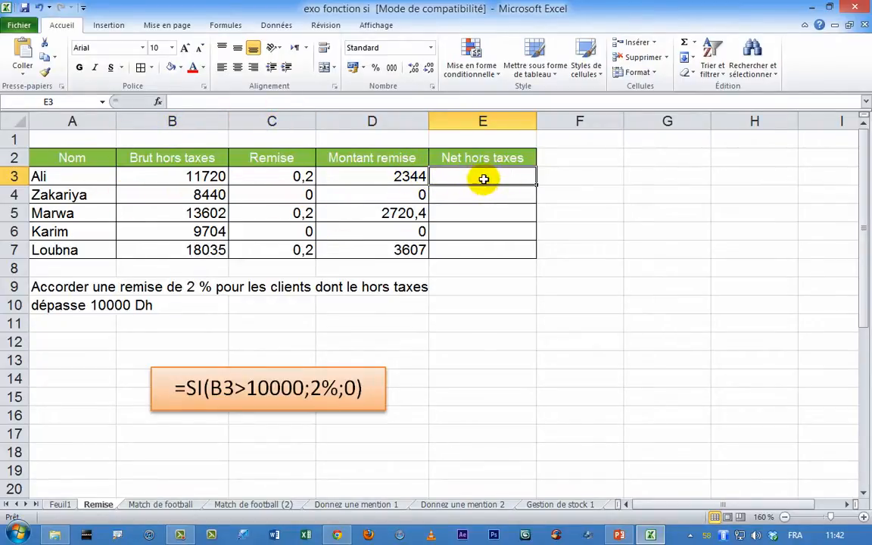
text(=)
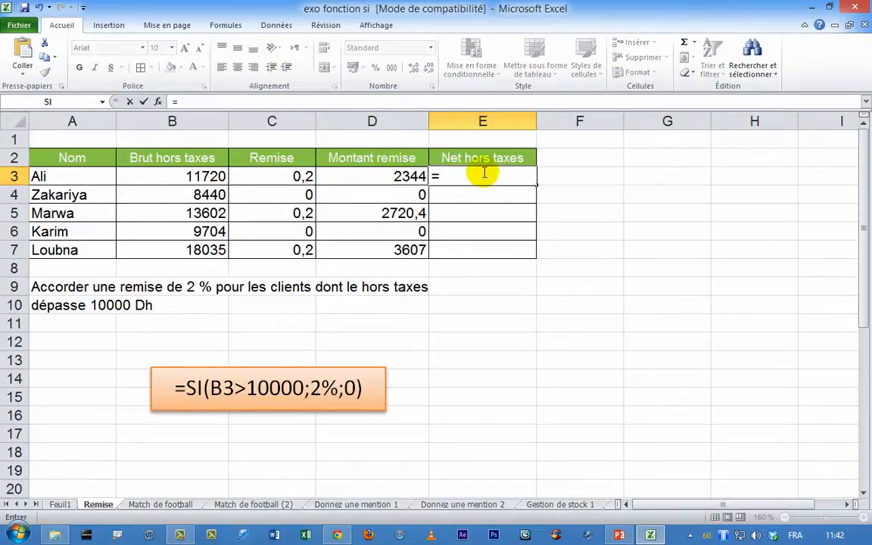
click(160, 179)
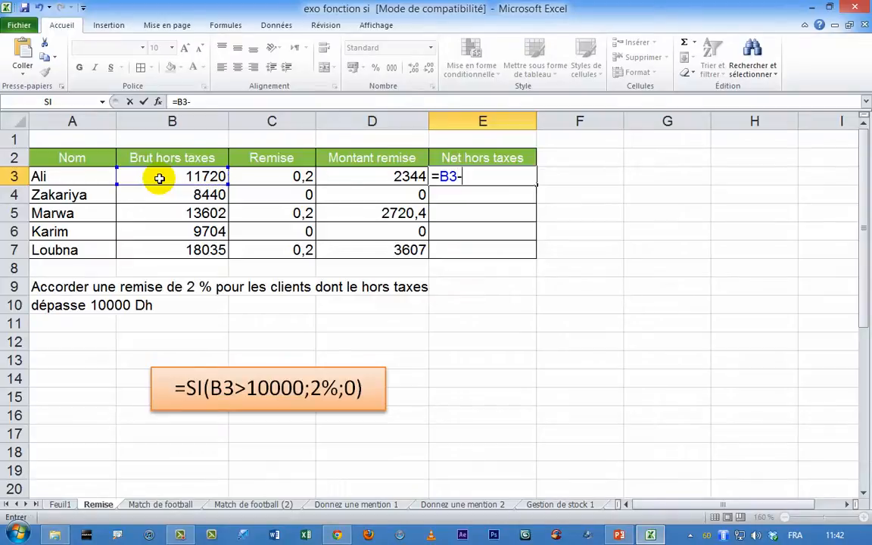
click(373, 177)
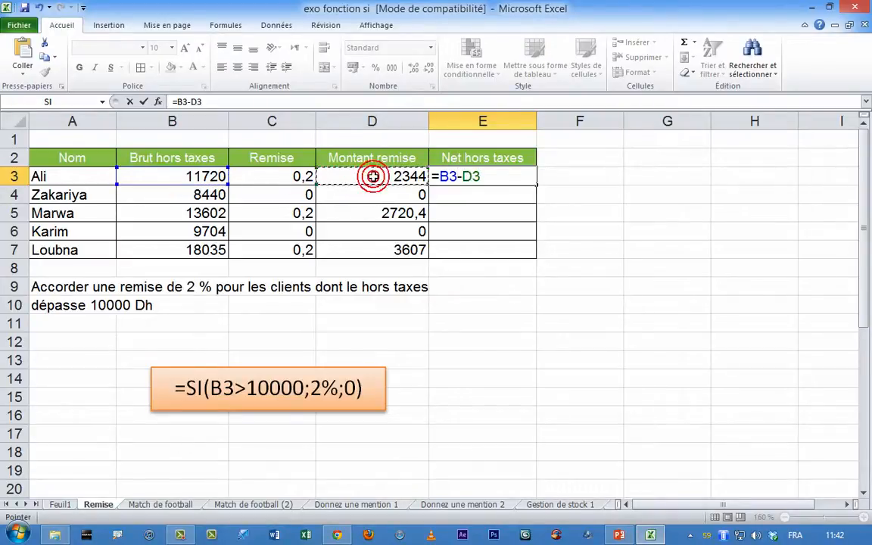
key(Return)
Fill the Net hors taxes formula from E3 down to E7 and deselect the range
click(520, 176)
drag(540, 187, 539, 253)
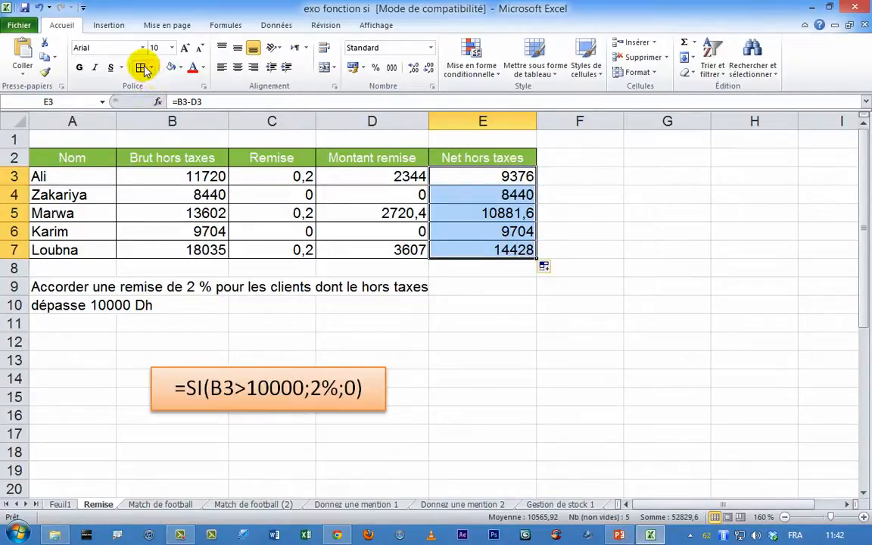
click(360, 227)
click(552, 312)
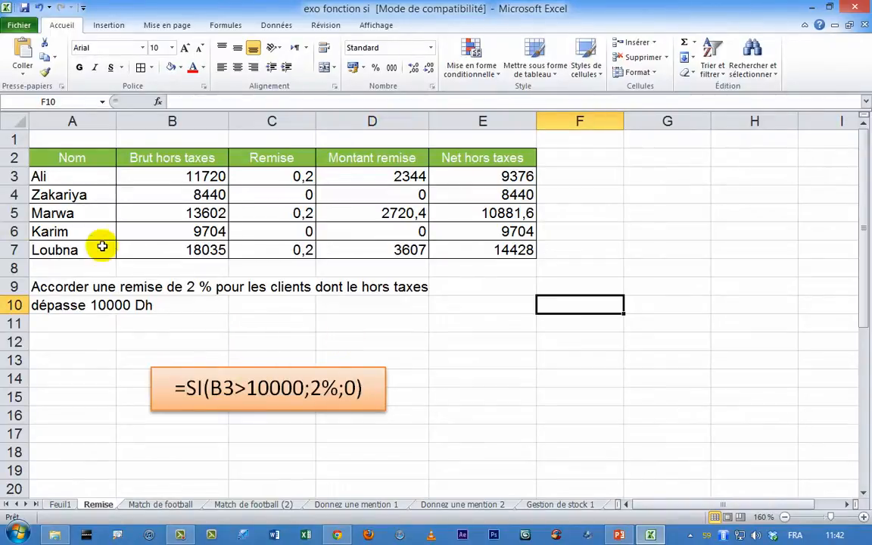
drag(51, 157, 489, 259)
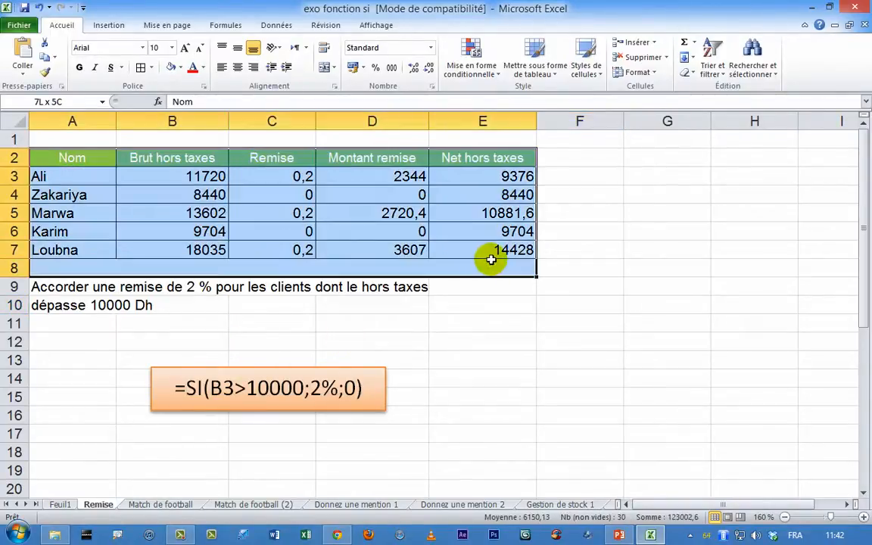
click(488, 360)
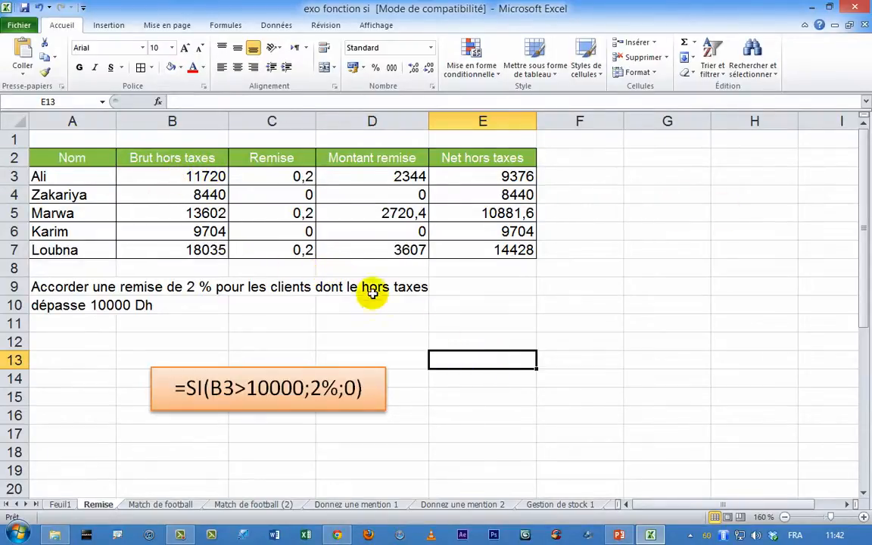
click(91, 305)
click(237, 336)
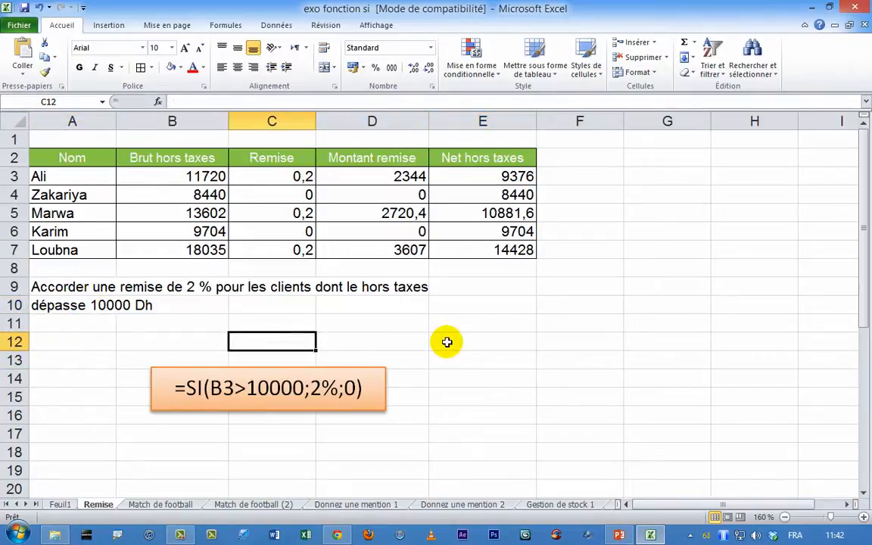